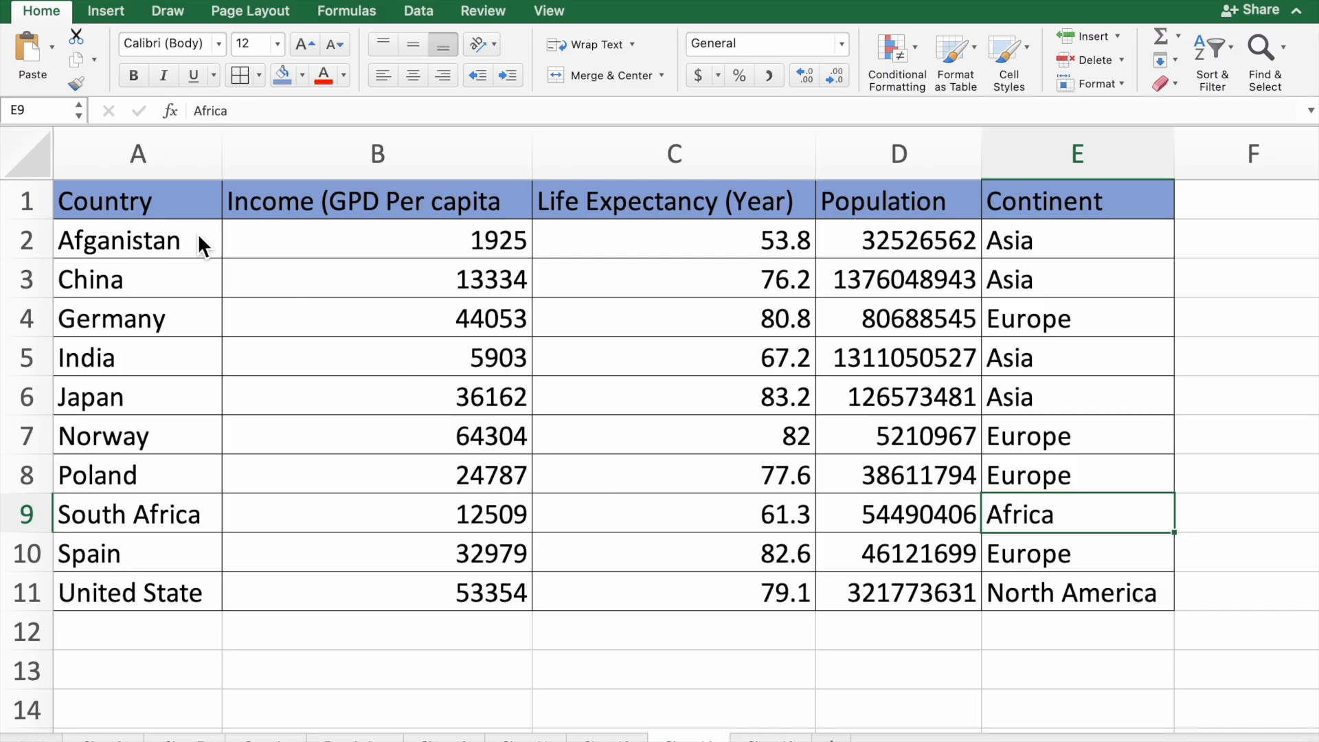
# Examine the table's country, income, life expectancy, population and continent columns to see which data suits a bubble chart.
pyautogui.moveTo(174, 252); pyautogui.dragTo(176, 621)
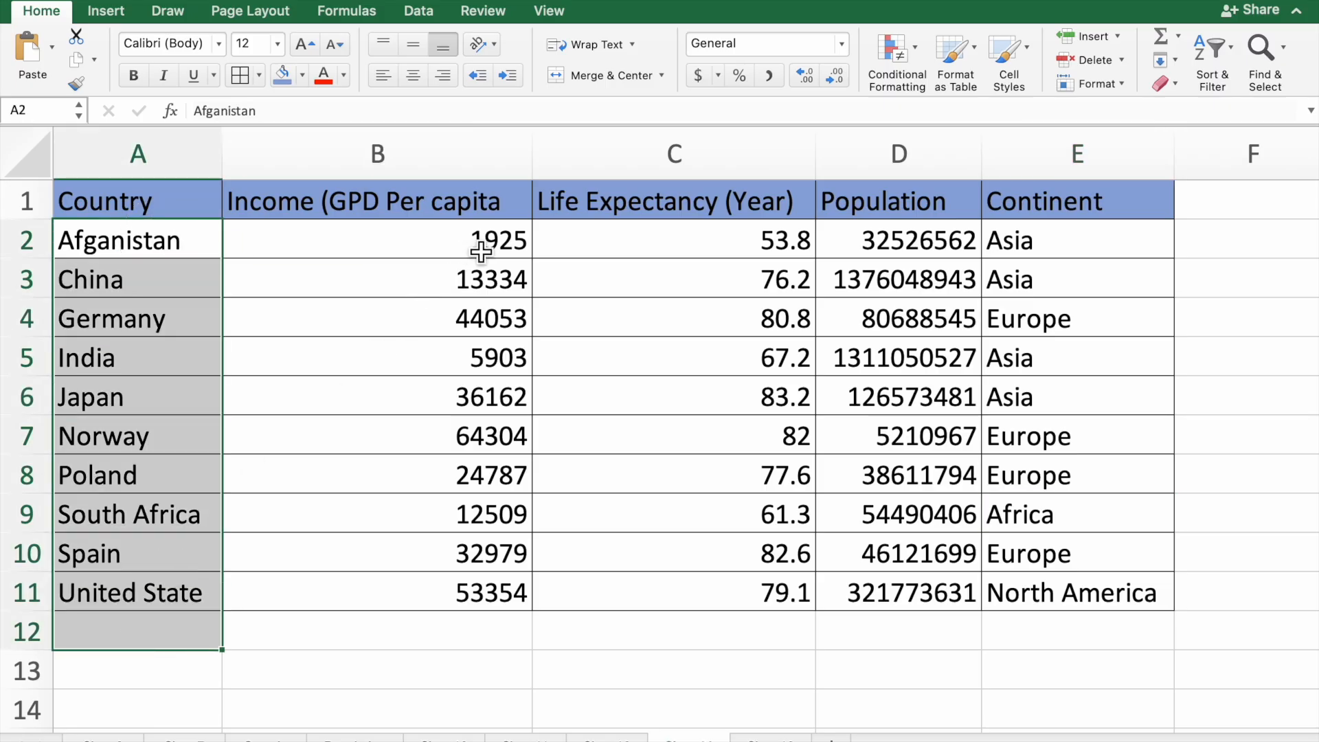
pyautogui.moveTo(486, 248); pyautogui.dragTo(465, 588)
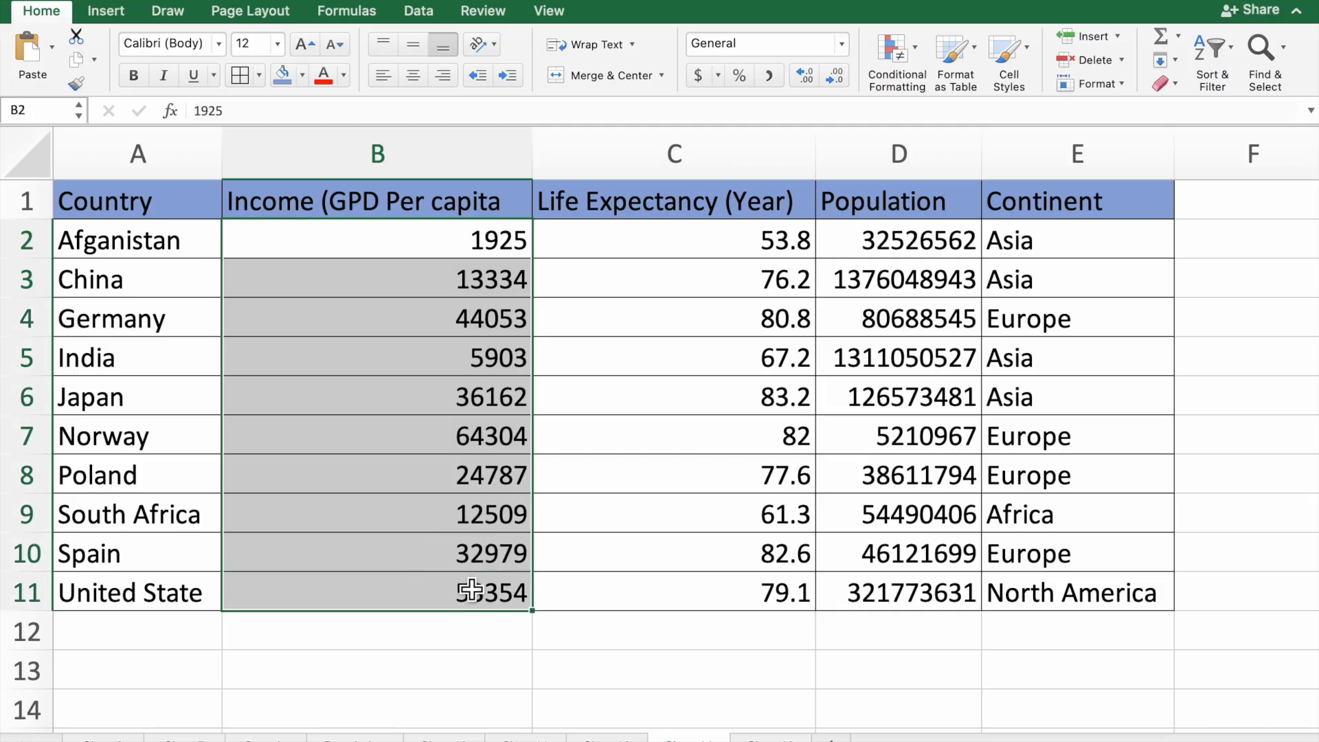
pyautogui.moveTo(789, 237); pyautogui.dragTo(790, 553)
pyautogui.moveTo(928, 232); pyautogui.dragTo(921, 557)
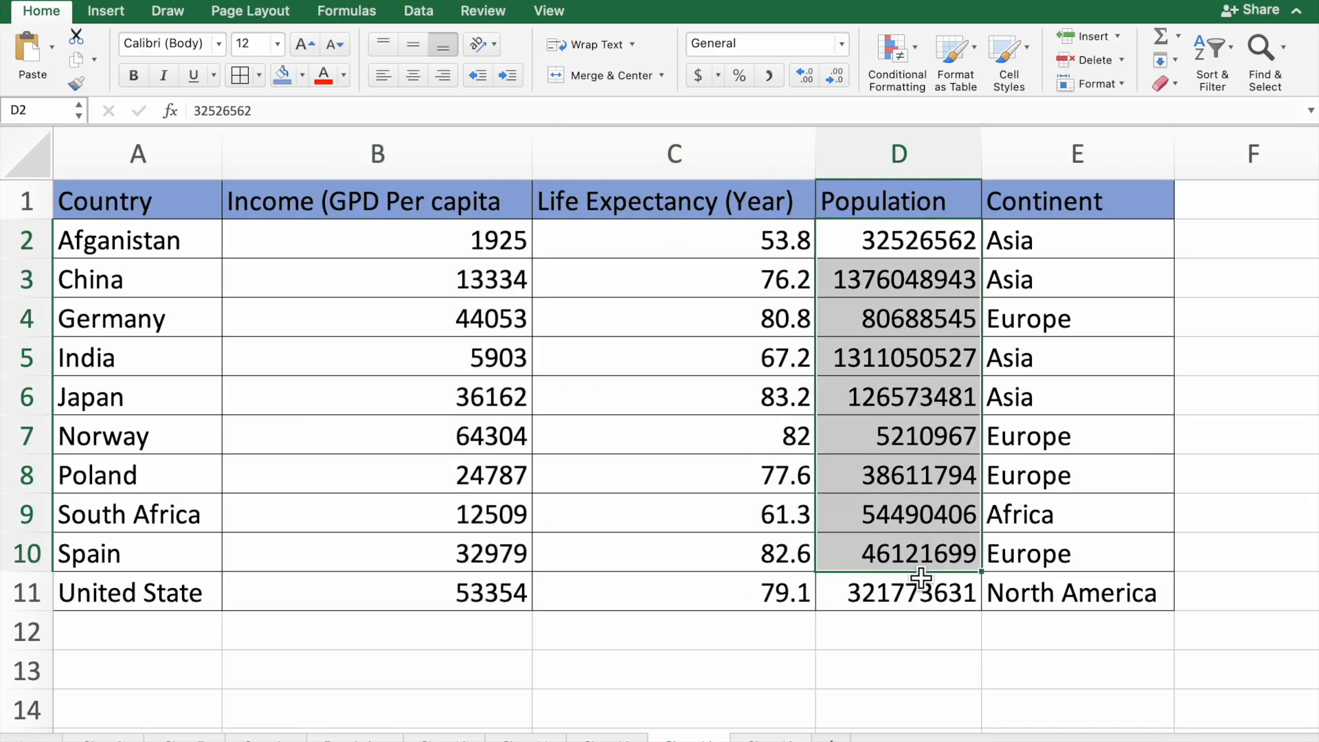
pyautogui.moveTo(1096, 237); pyautogui.dragTo(1045, 584)
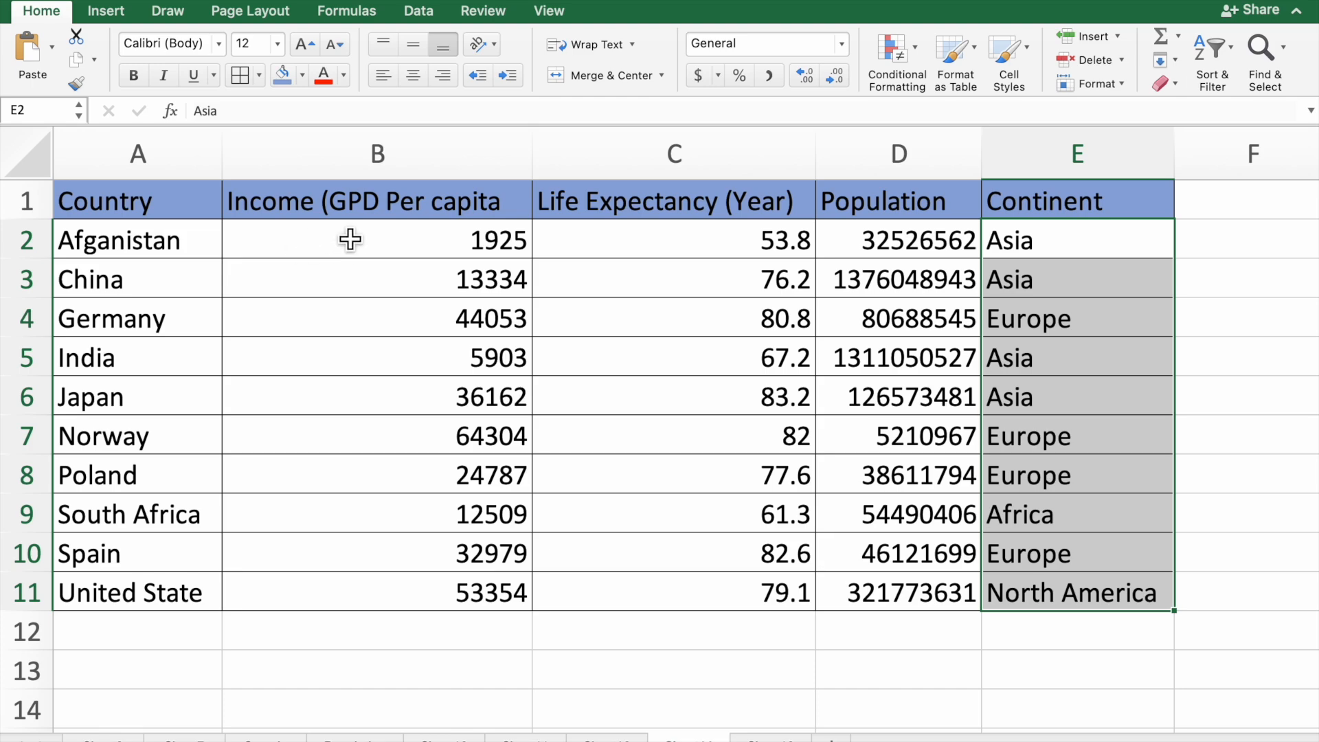
pyautogui.moveTo(465, 233); pyautogui.dragTo(426, 587)
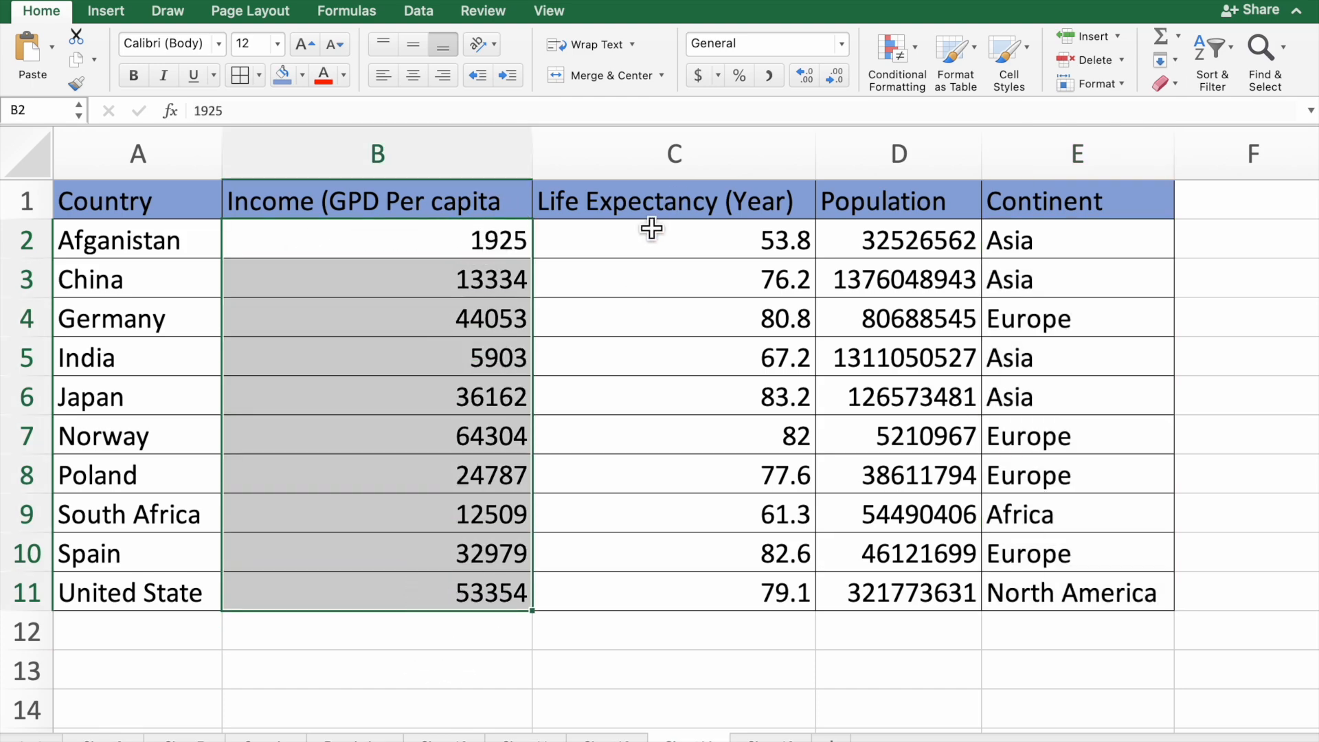
pyautogui.moveTo(727, 251); pyautogui.dragTo(719, 595)
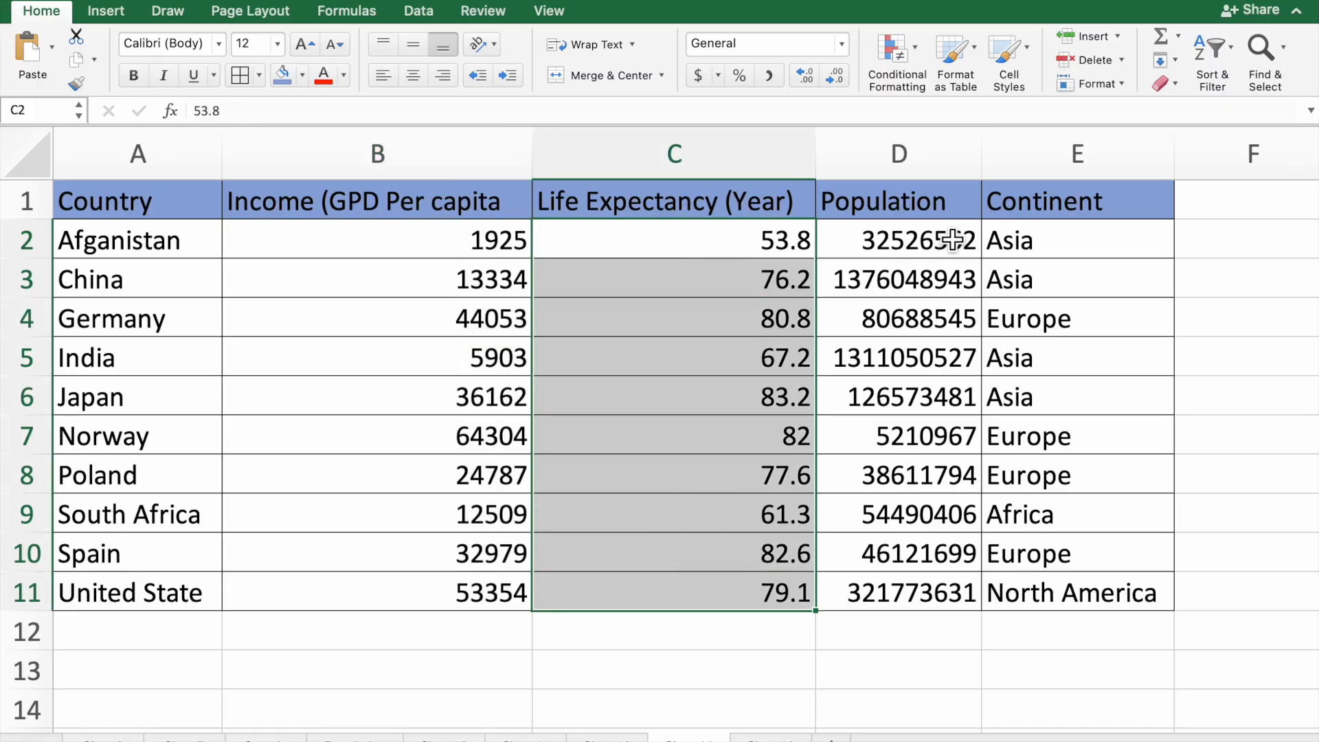
pyautogui.click(953, 242)
pyautogui.moveTo(953, 242); pyautogui.dragTo(928, 474)
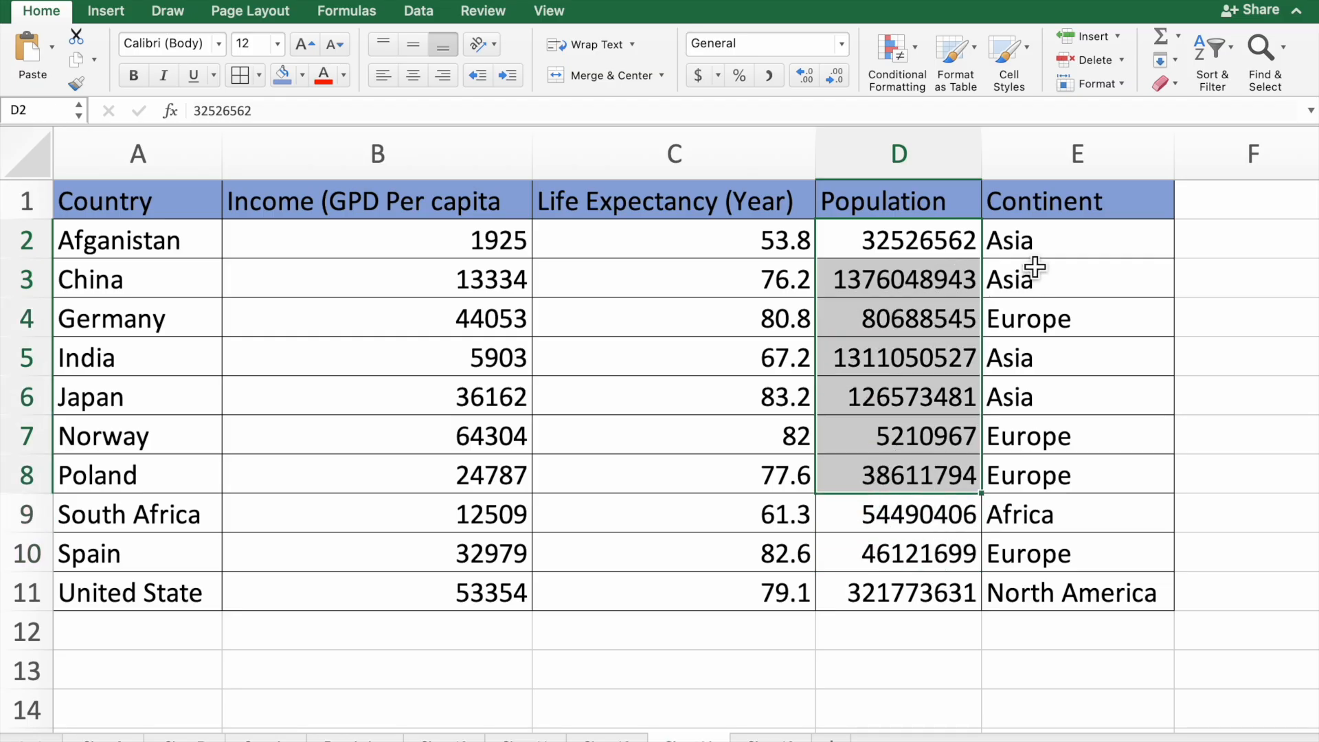
pyautogui.moveTo(1041, 249); pyautogui.dragTo(1048, 255)
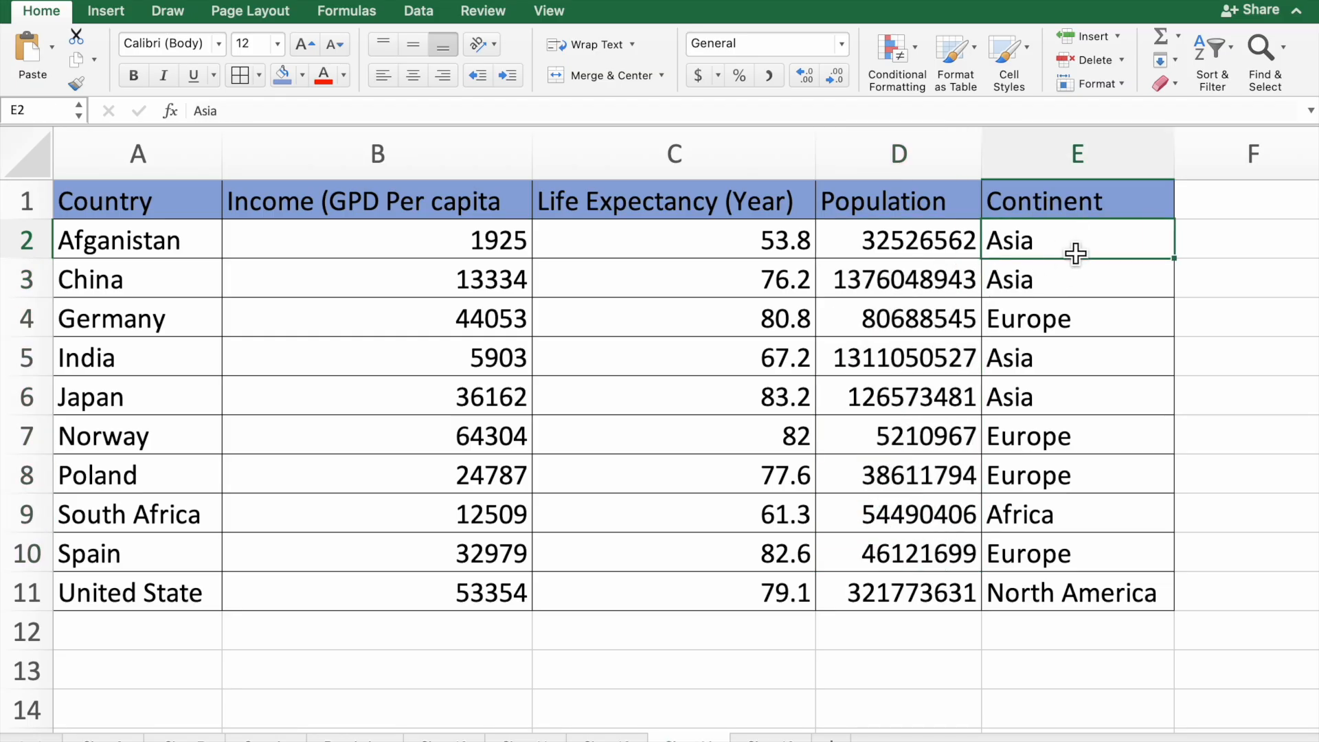
pyautogui.click(1076, 254)
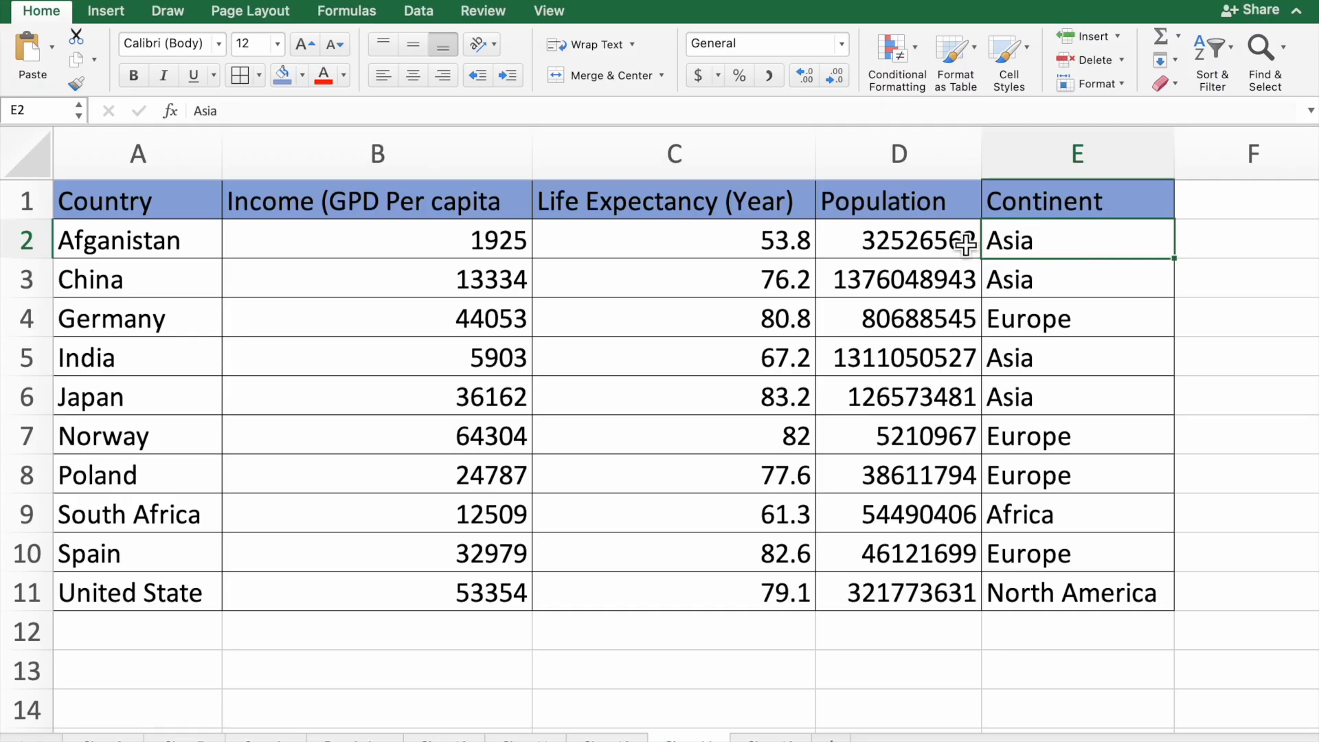
# Insert a 2-D bubble chart from the income, life expectancy and population values in B2:D11.
pyautogui.moveTo(383, 259); pyautogui.dragTo(893, 589)
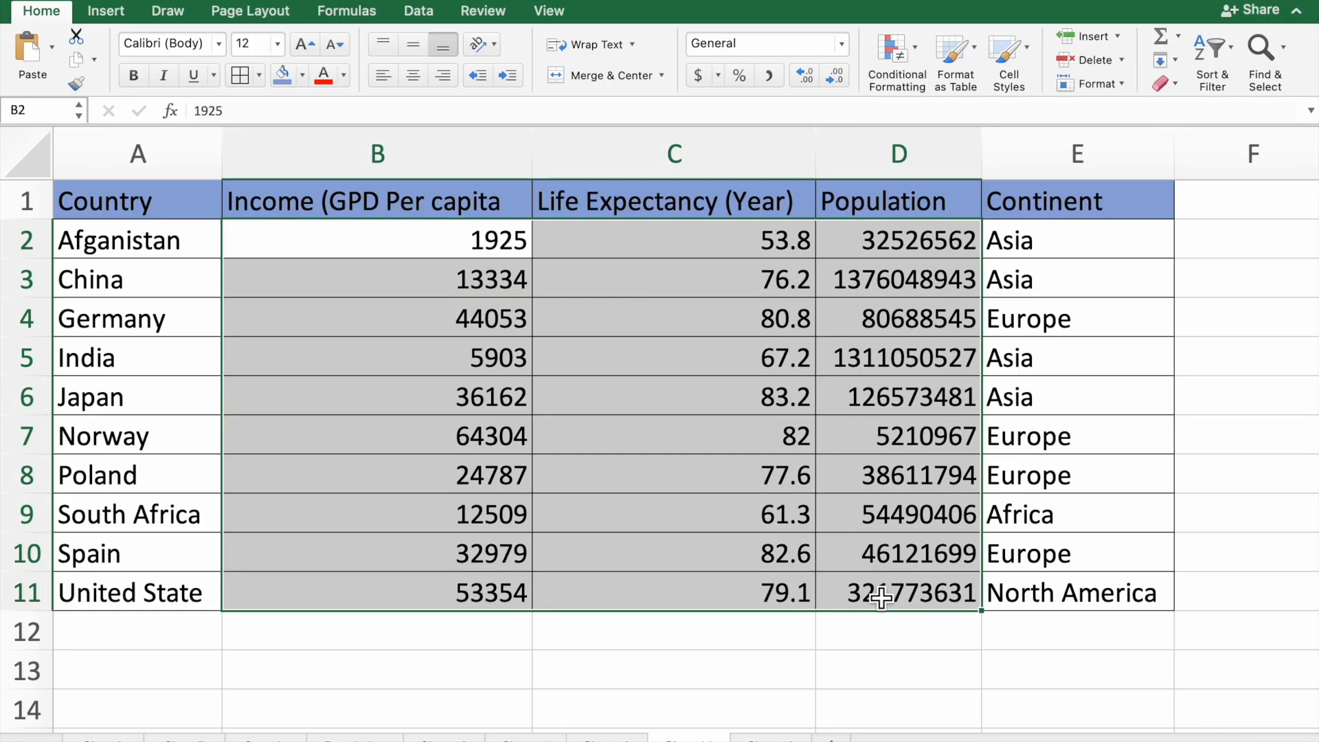
pyautogui.click(104, 14)
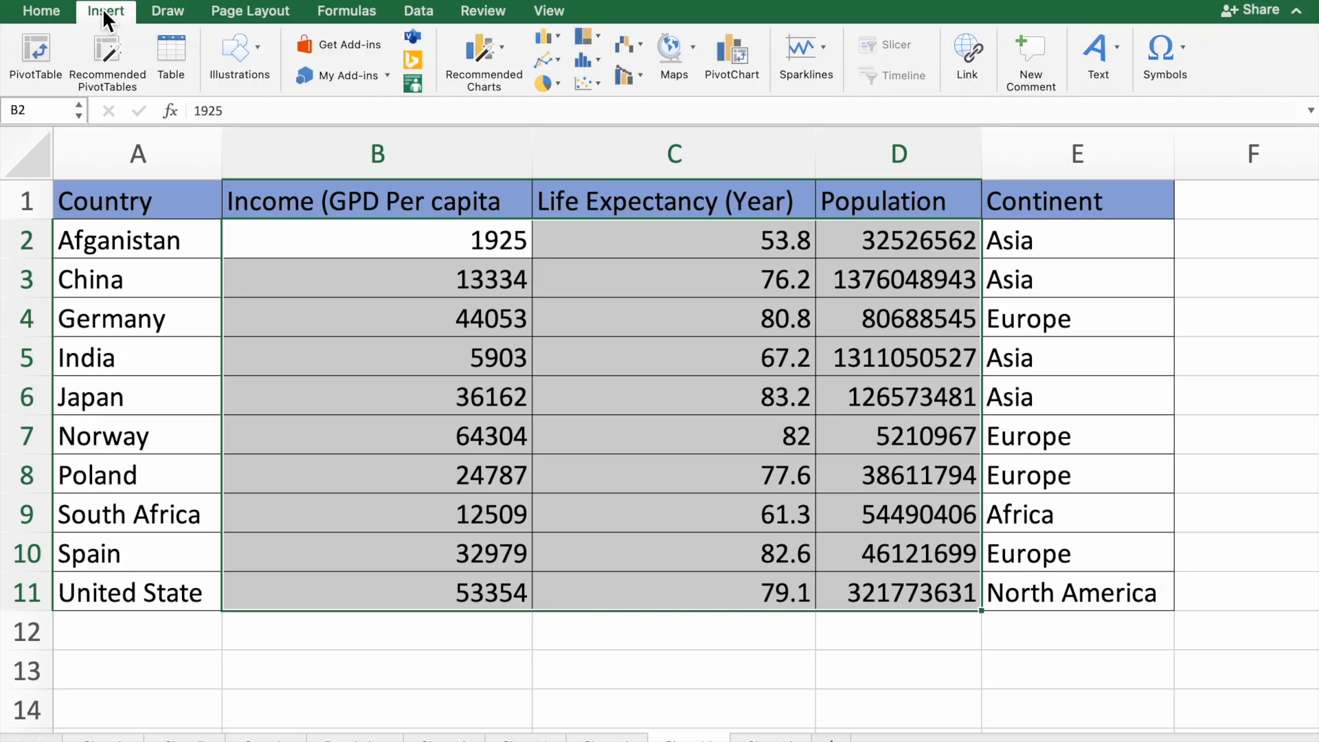
pyautogui.click(597, 85)
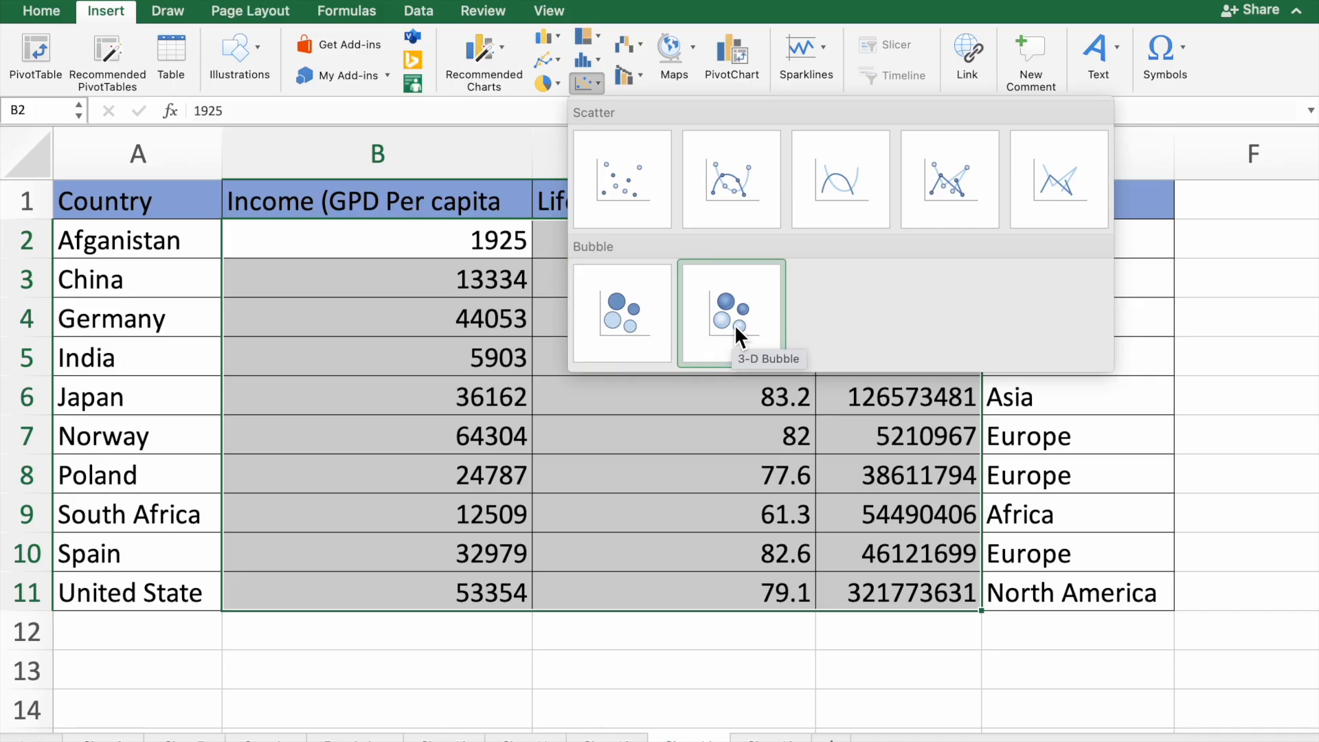
pyautogui.click(637, 324)
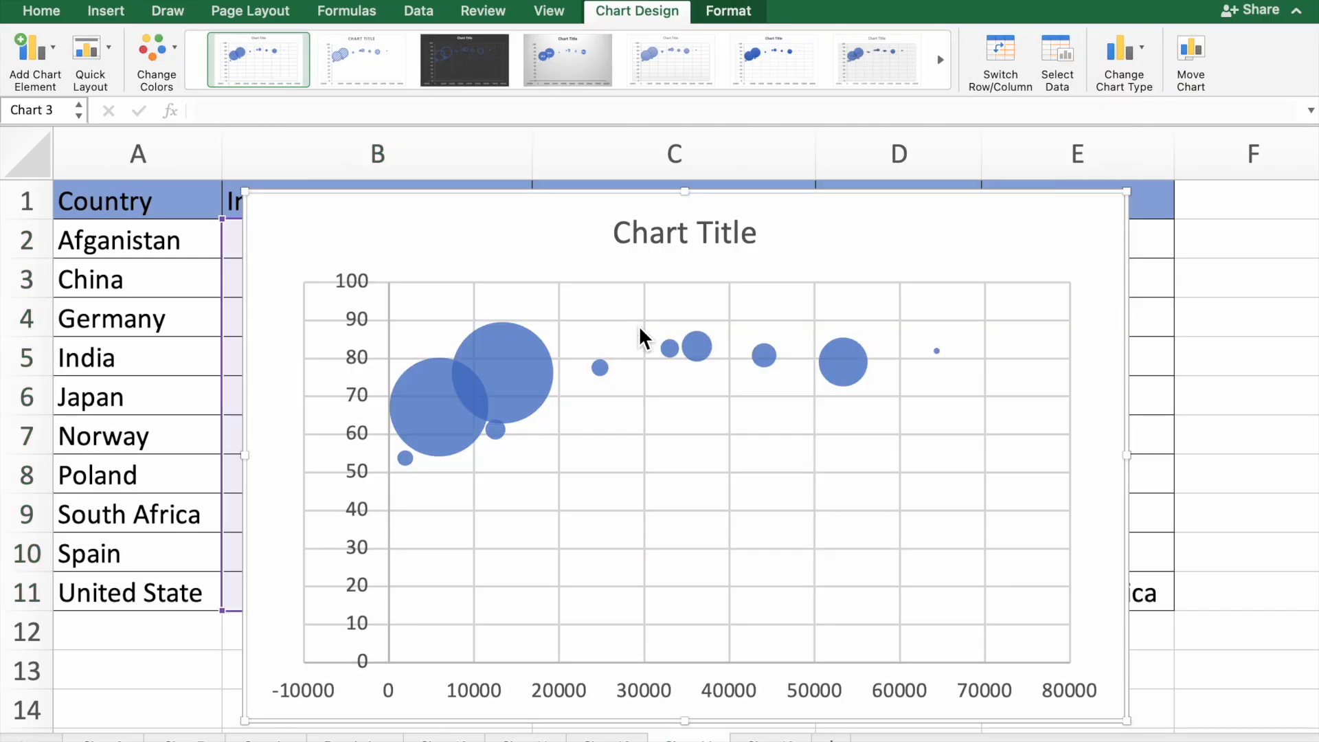
# Set the horizontal axis bounds of the bubble chart to a minimum of 0 and a maximum of 70000.
pyautogui.scroll(-2, 581, 558)
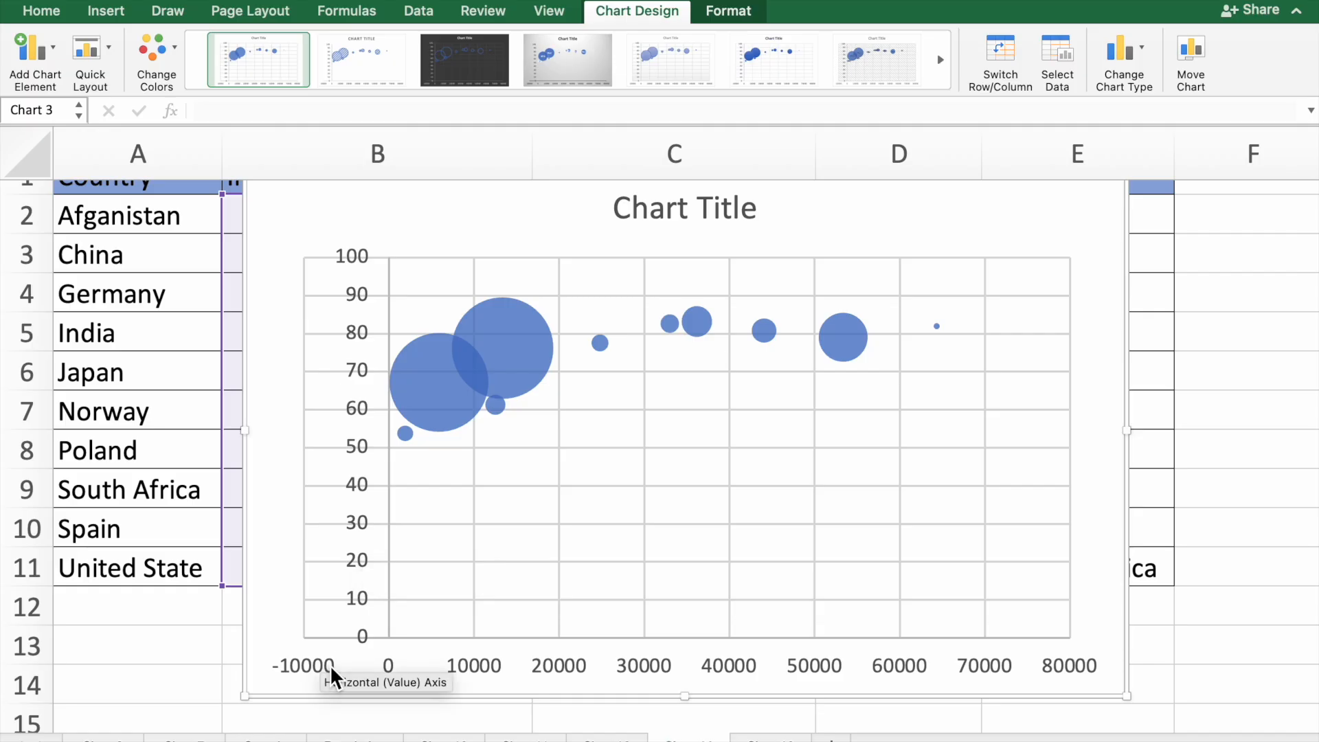
pyautogui.click(311, 665)
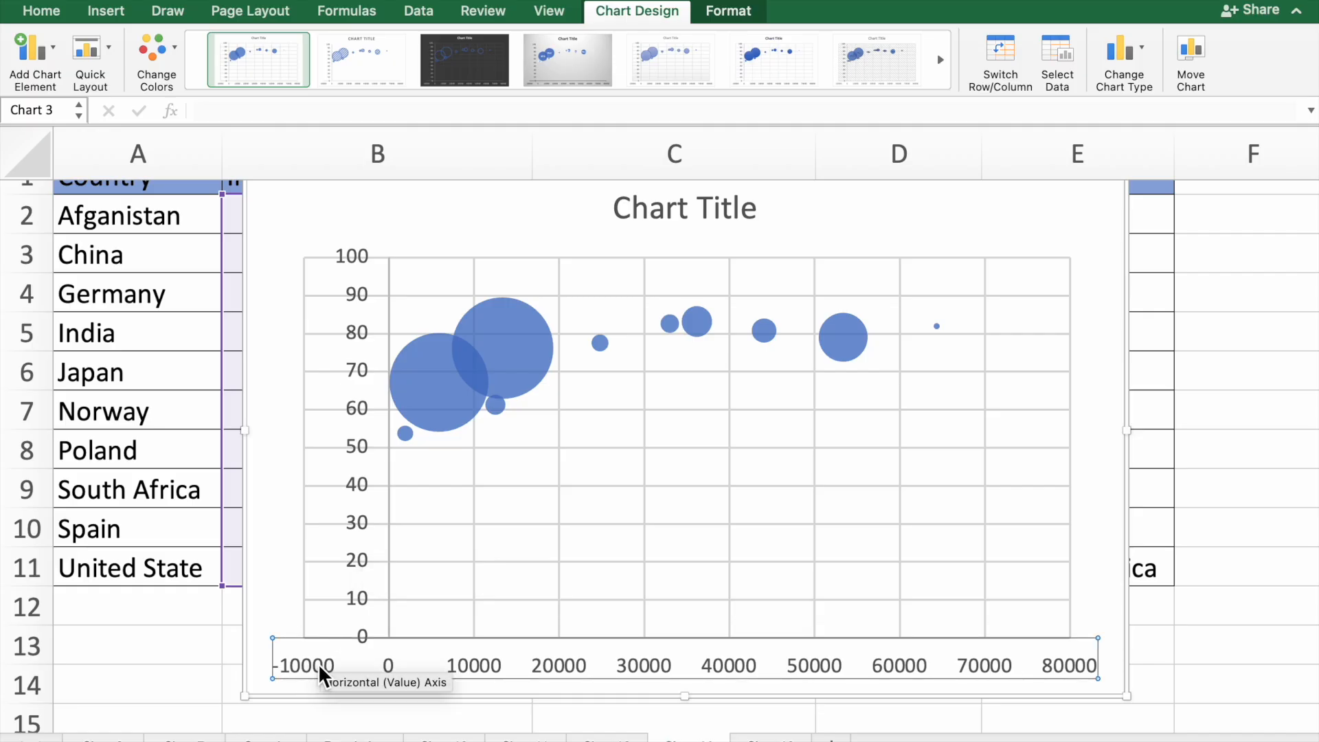
pyautogui.rightClick(315, 661)
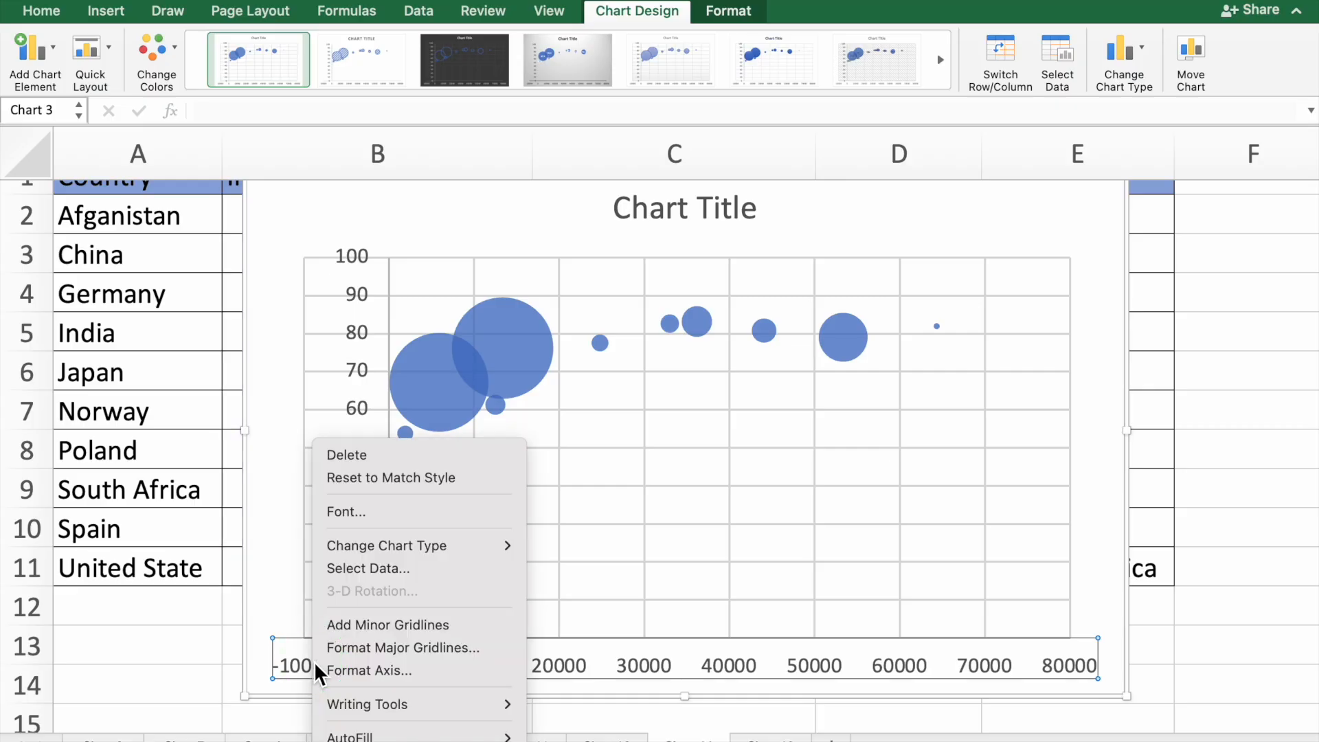
pyautogui.click(436, 671)
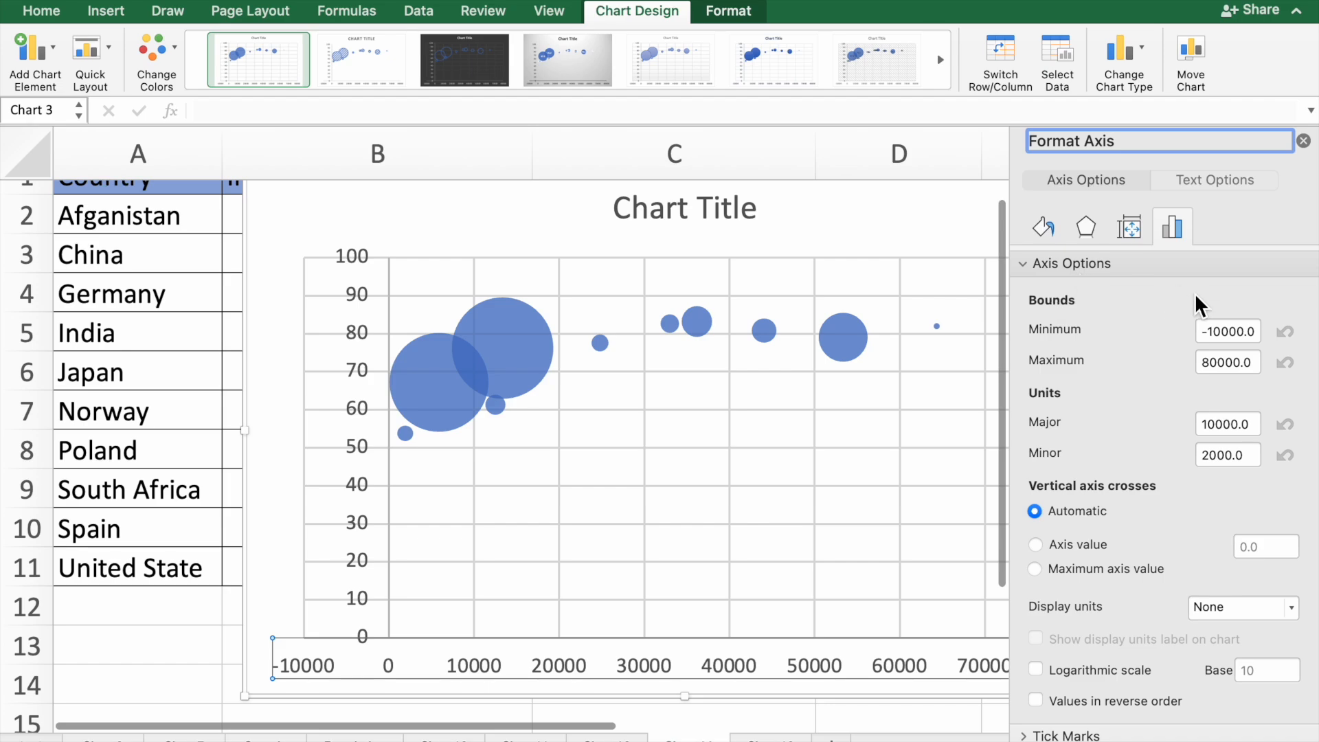
pyautogui.click(1251, 333)
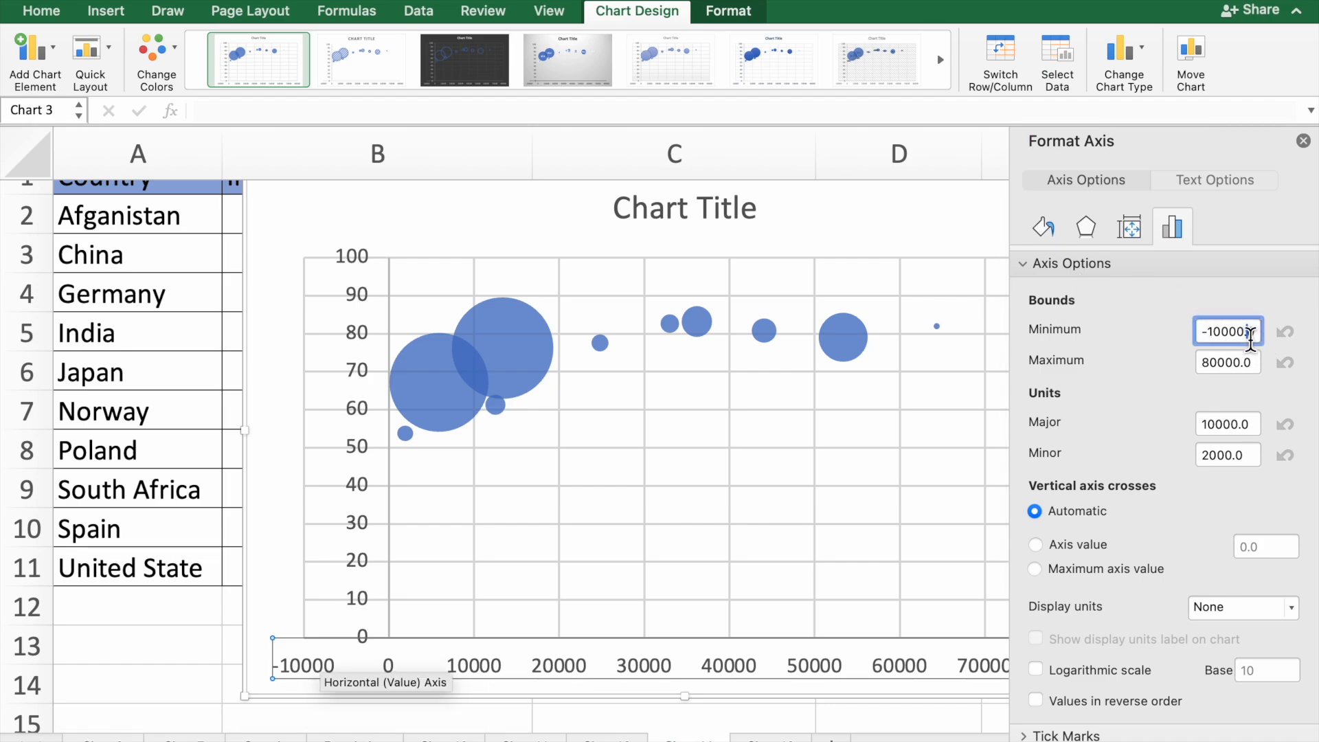
pyautogui.press('BackSpace')
pyautogui.press('BackSpace')
pyautogui.press('BackSpace')
pyautogui.click(1212, 363)
pyautogui.press('BackSpace')
pyautogui.write('7')
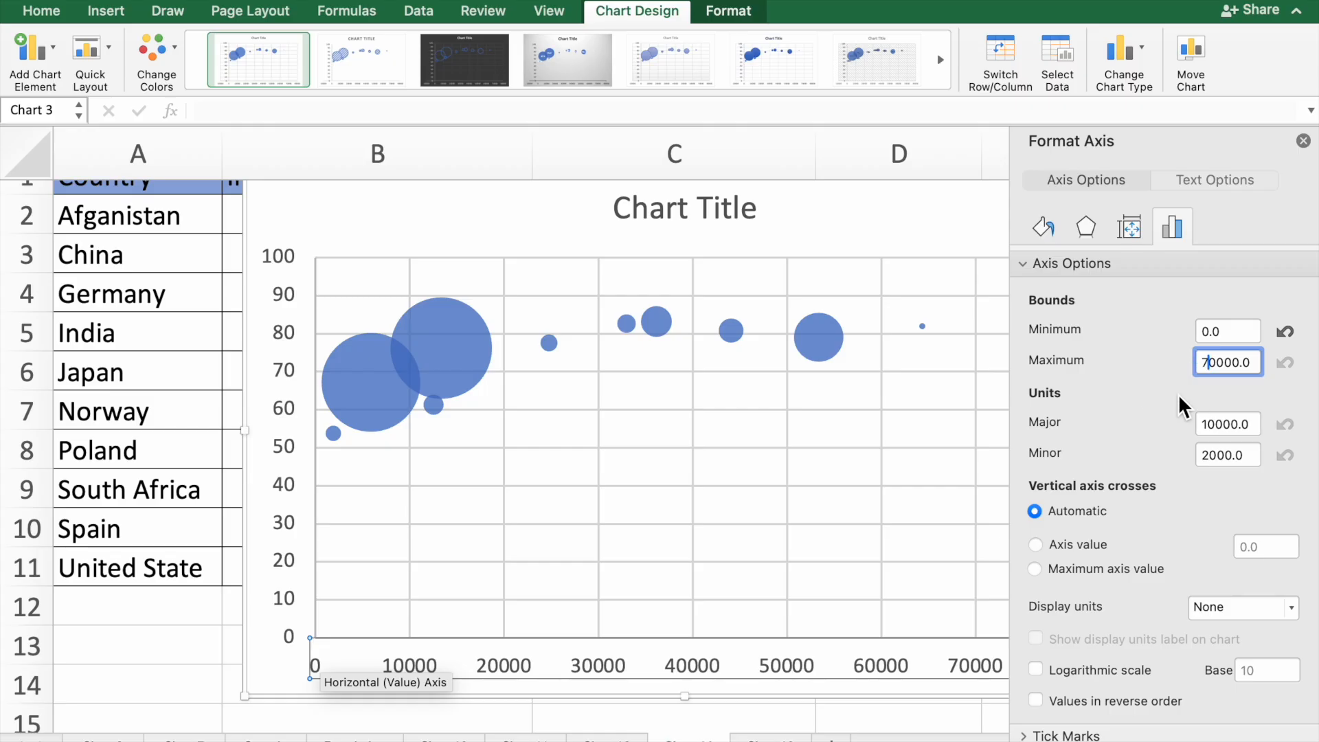
pyautogui.click(1304, 143)
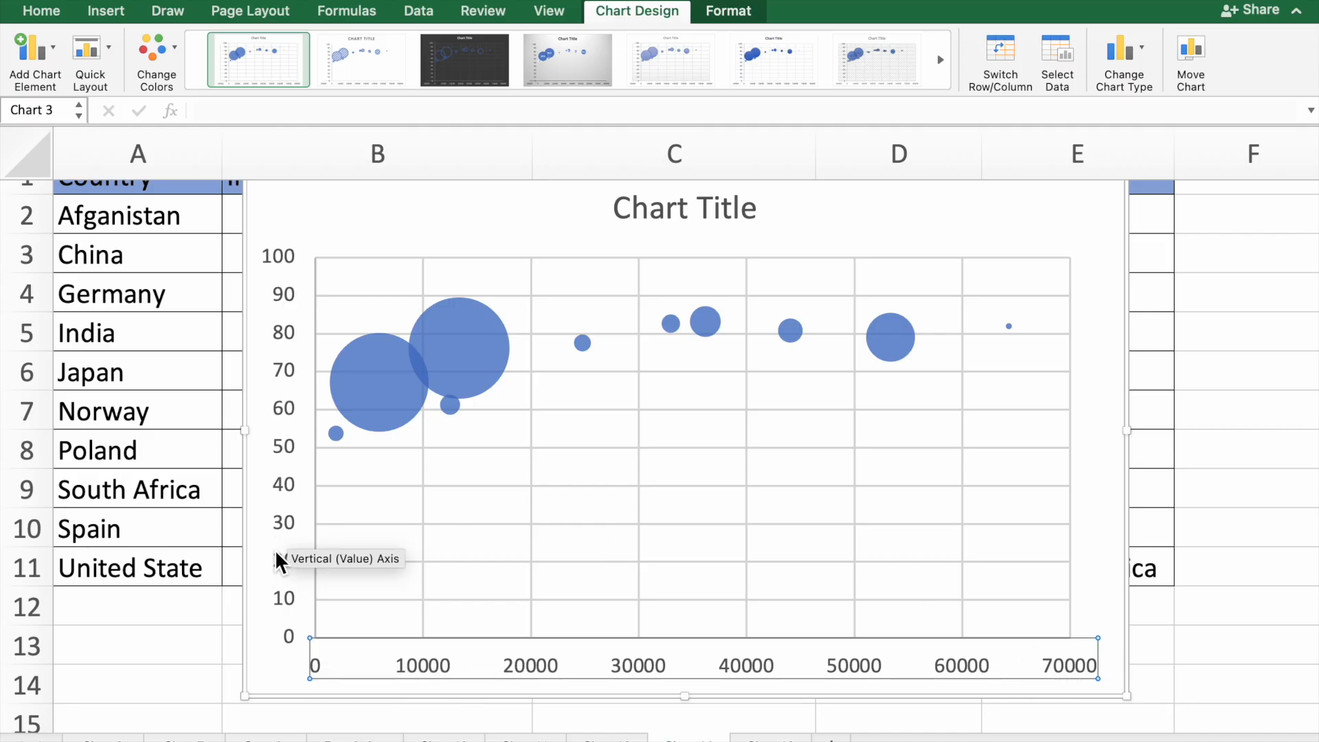
# Set the minimum bound of the chart's vertical axis to 50 and close the axis formatting options.
pyautogui.click(284, 570)
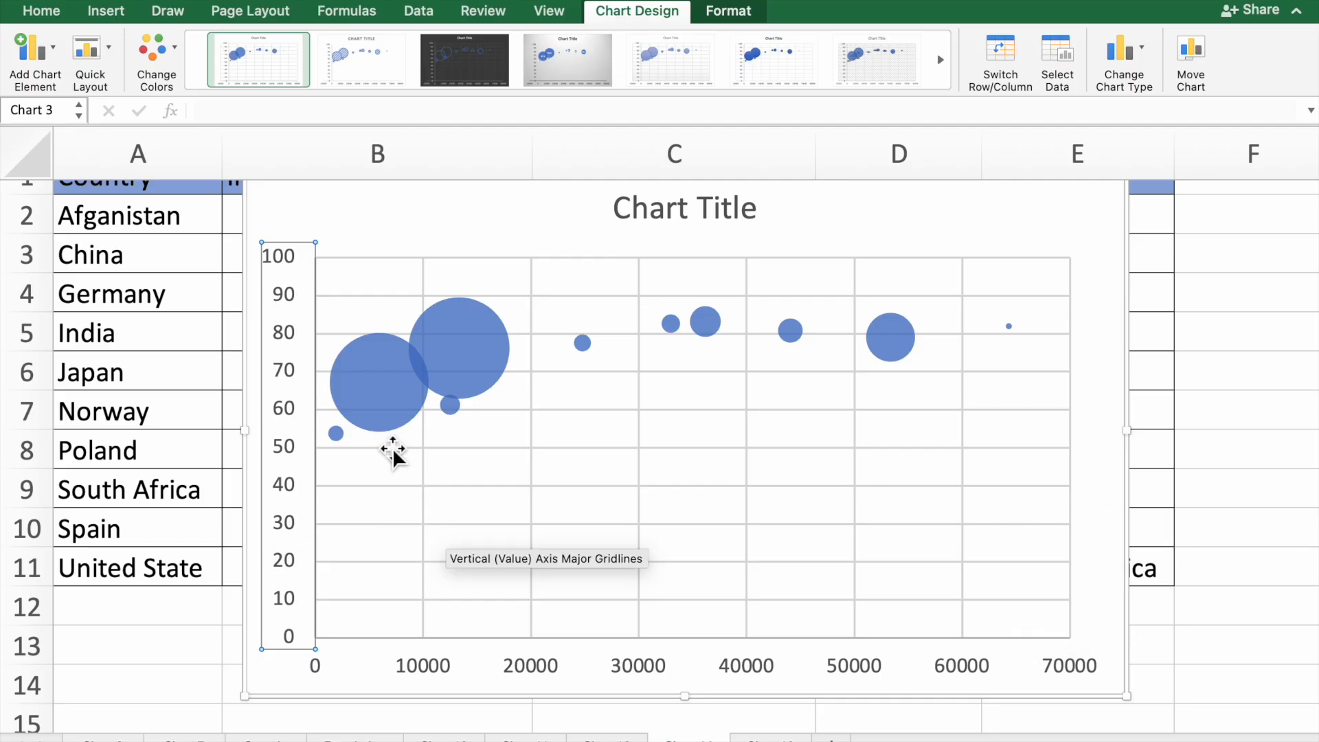
pyautogui.click(283, 498)
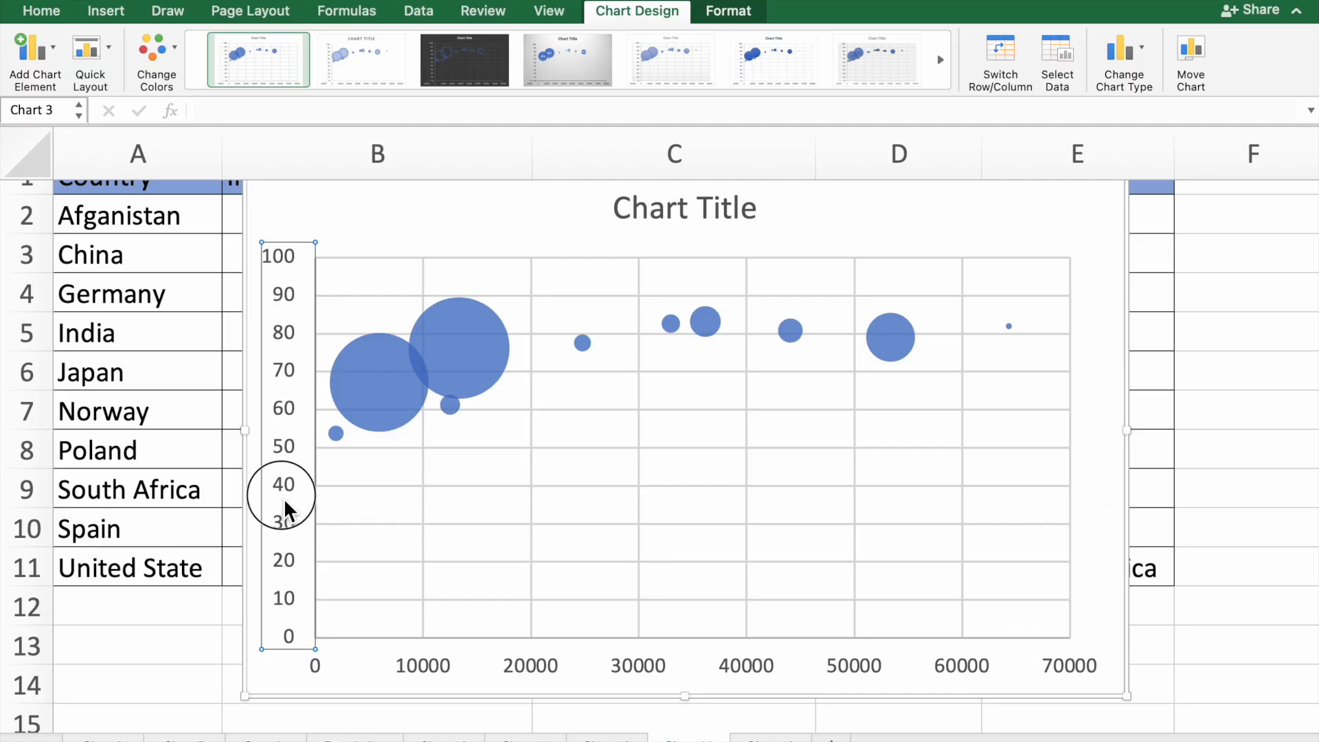
pyautogui.rightClick(283, 498)
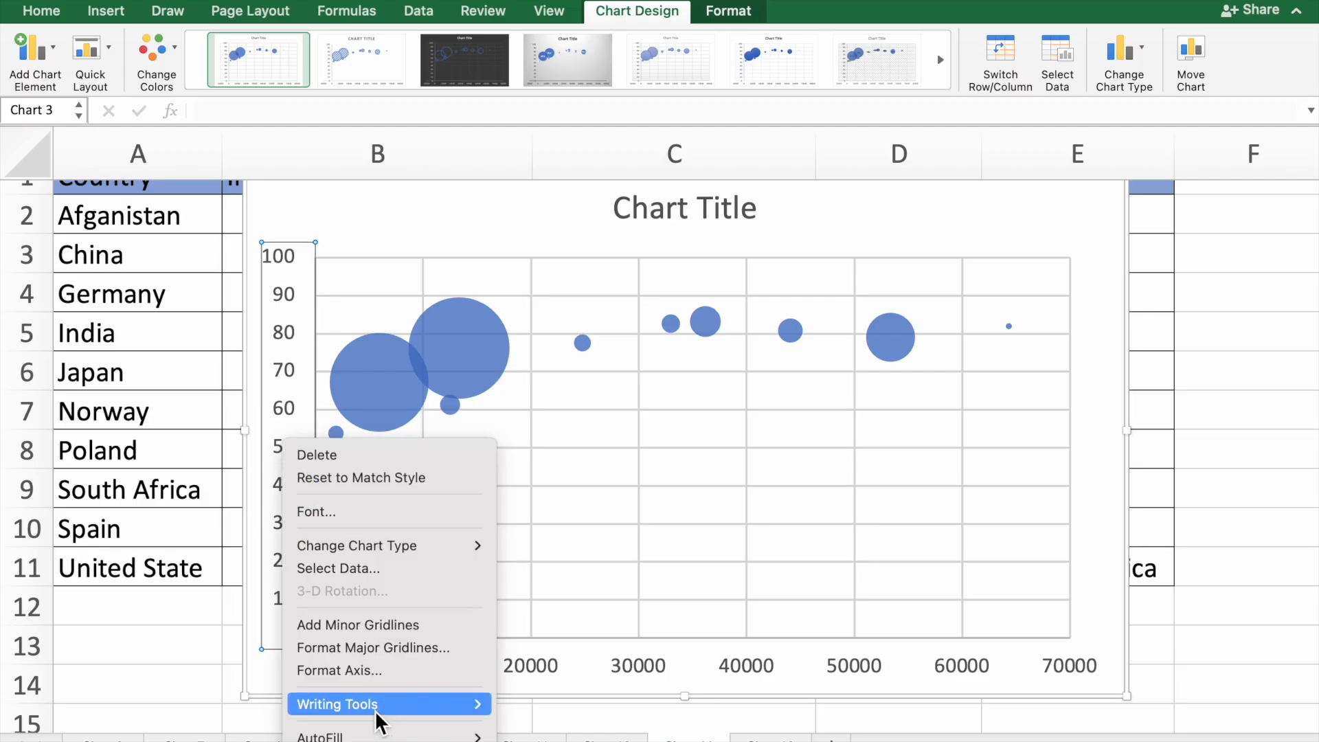
pyautogui.click(337, 671)
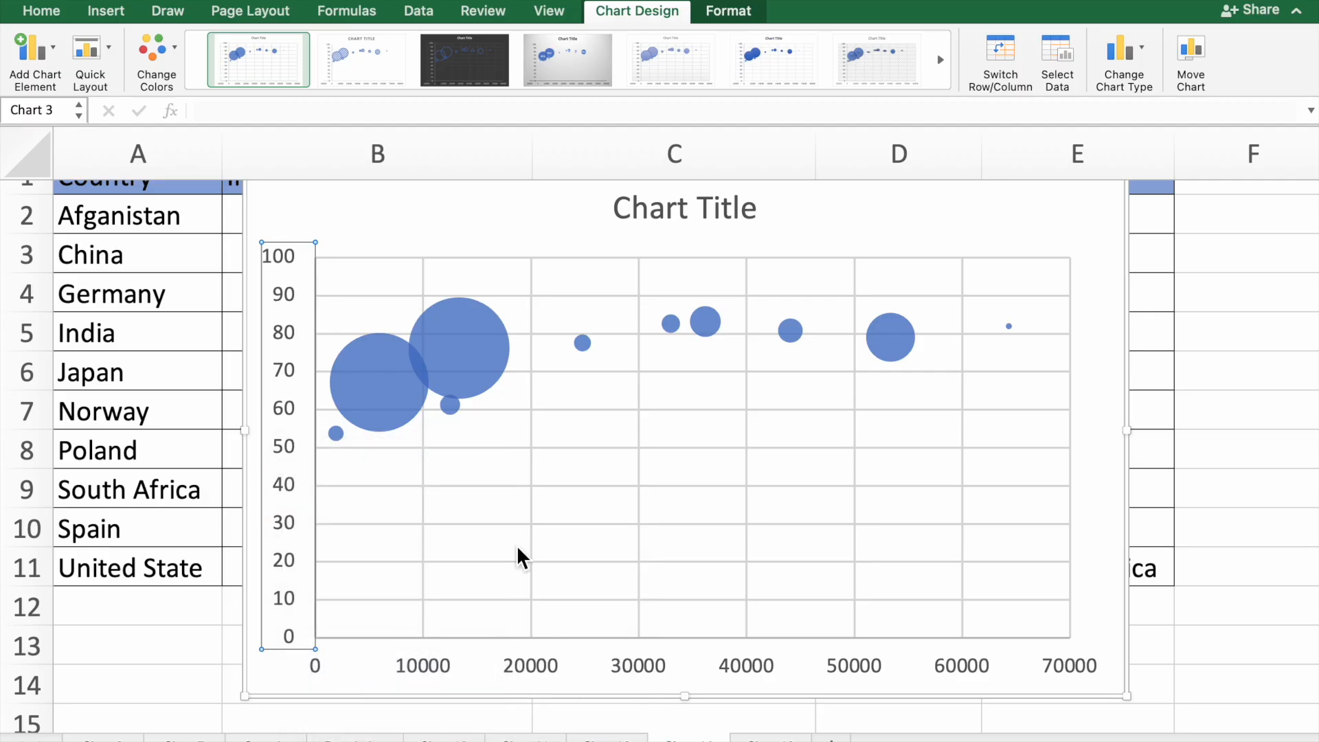
pyautogui.click(1225, 335)
pyautogui.press('BackSpace')
pyautogui.press('BackSpace')
pyautogui.press('BackSpace')
pyautogui.write('50')
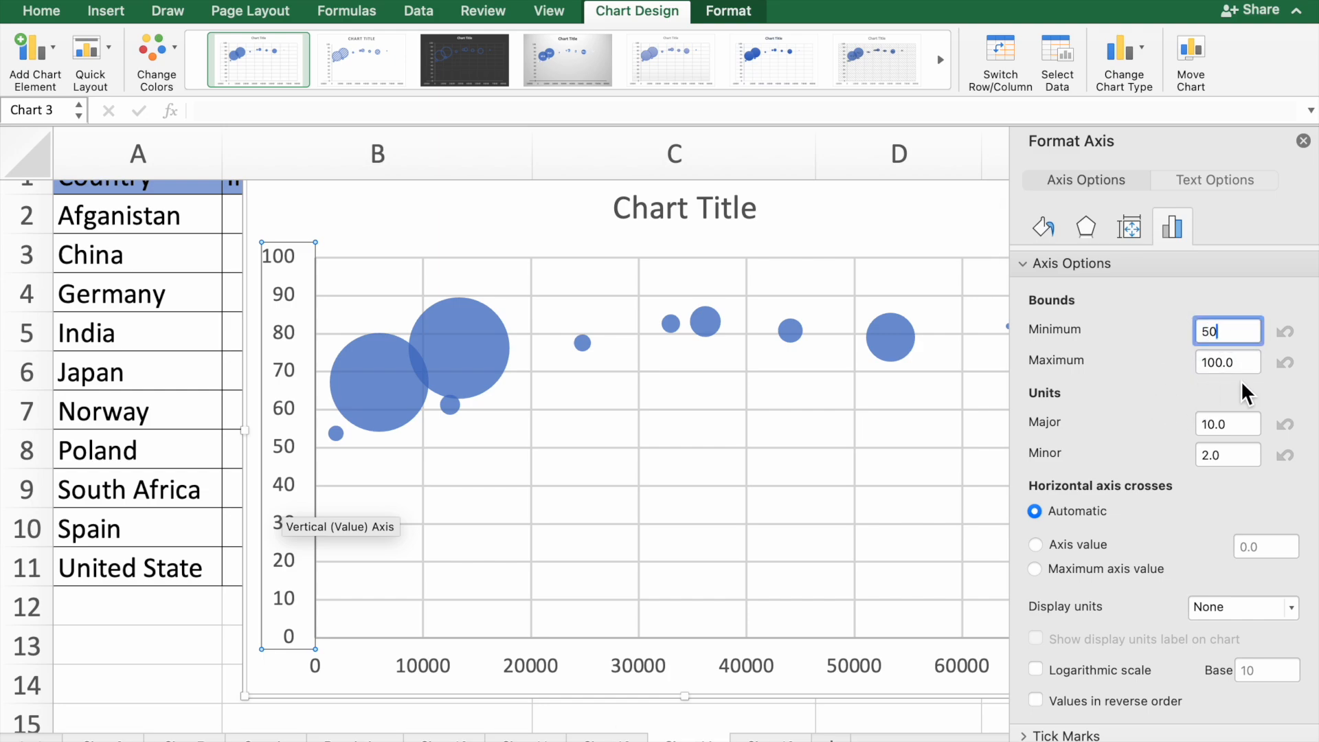
pyautogui.click(1237, 421)
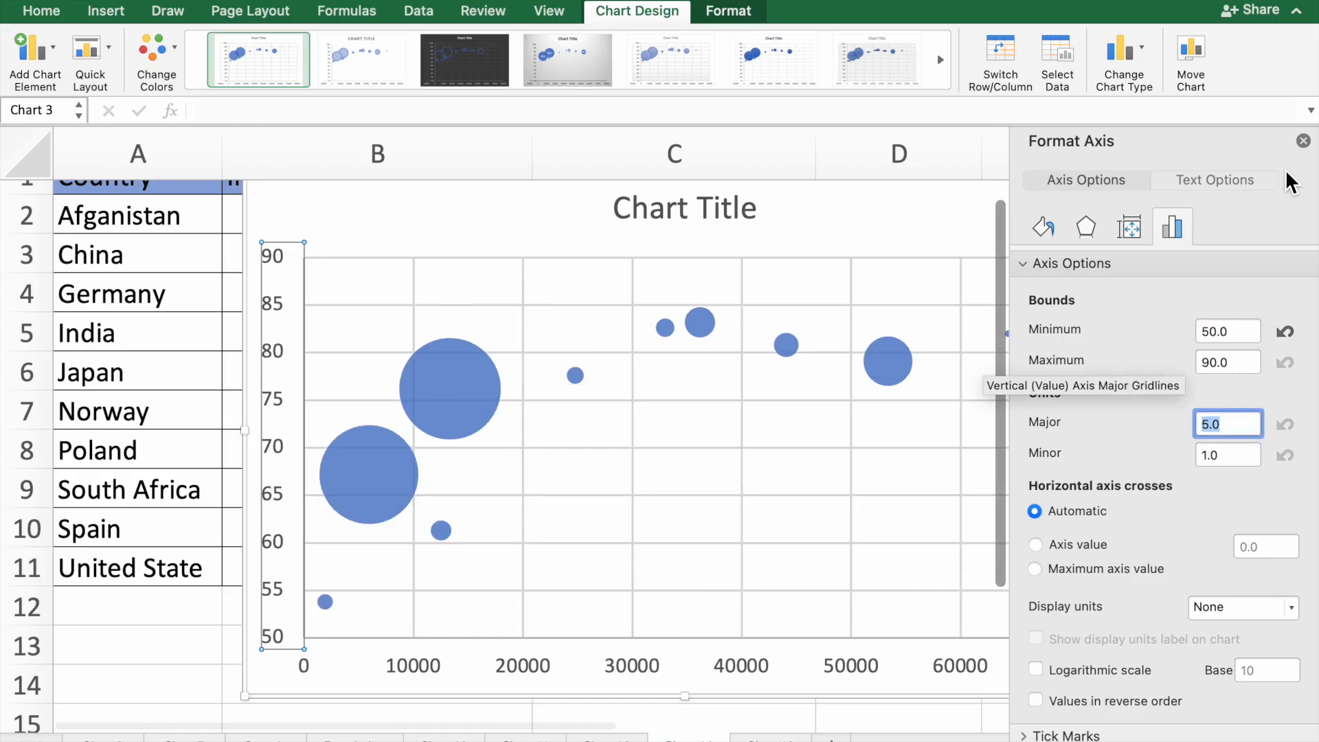
pyautogui.click(1304, 141)
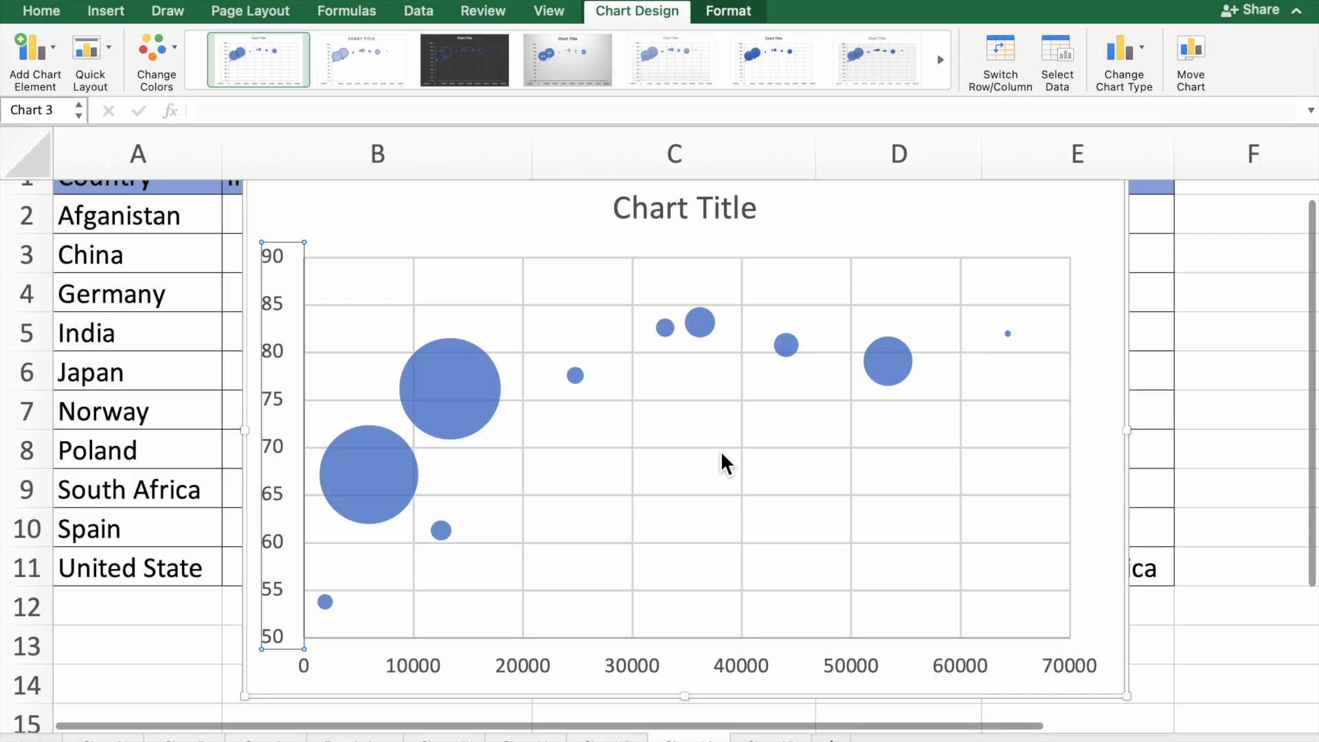
# Add a primary horizontal axis title to the bubble chart.
pyautogui.scroll(-1, 632, 614)
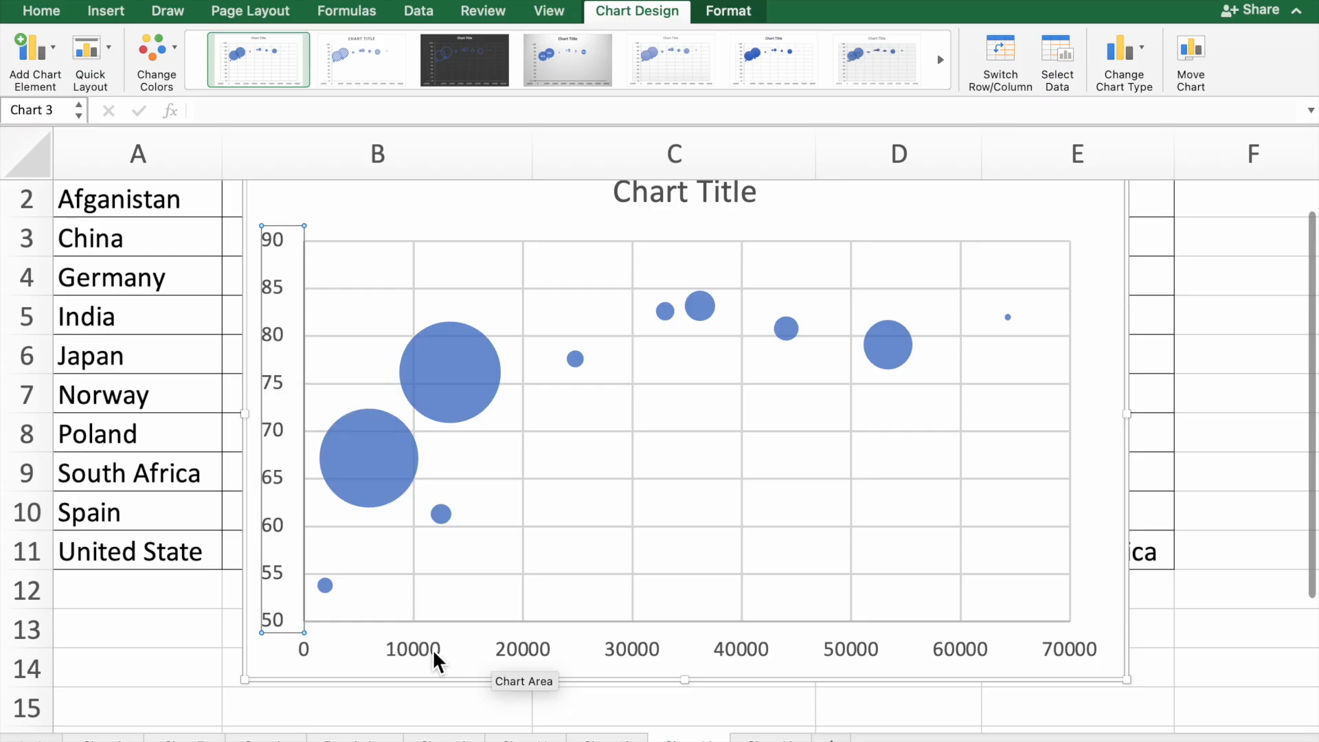
pyautogui.click(642, 385)
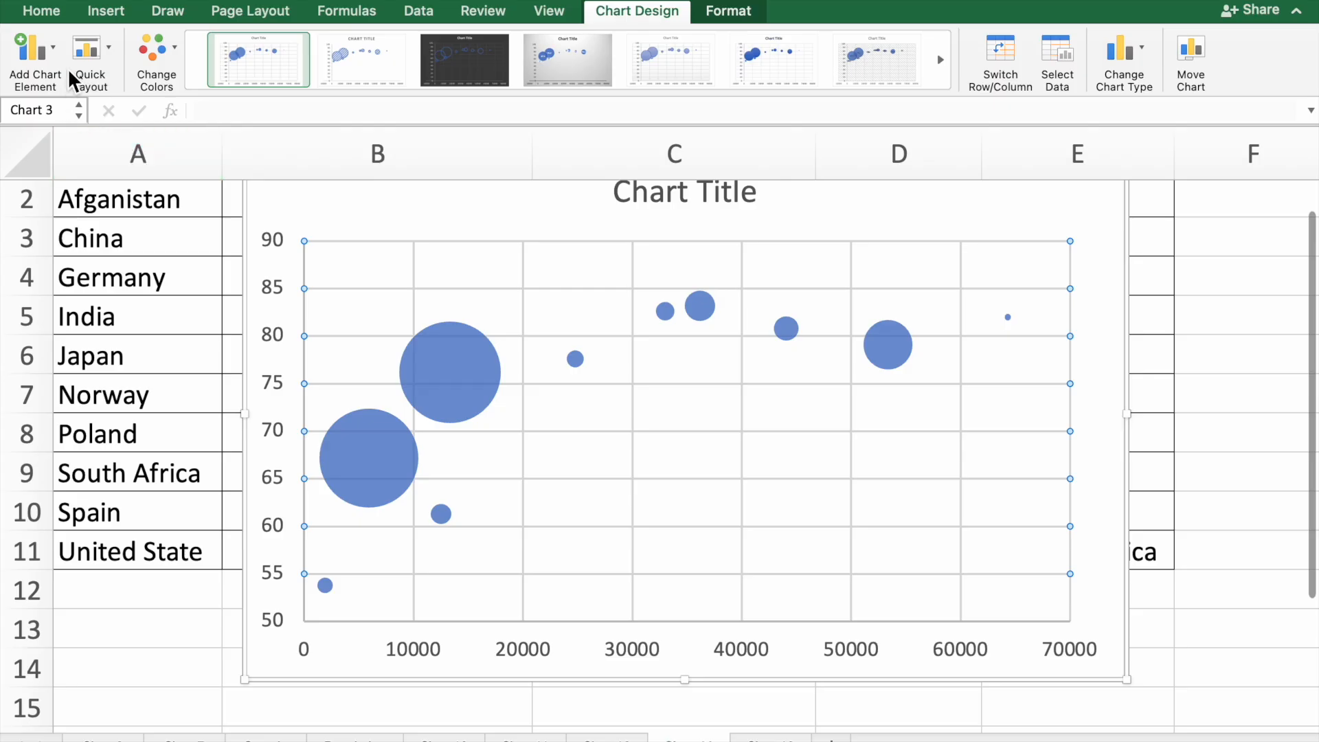
pyautogui.click(51, 52)
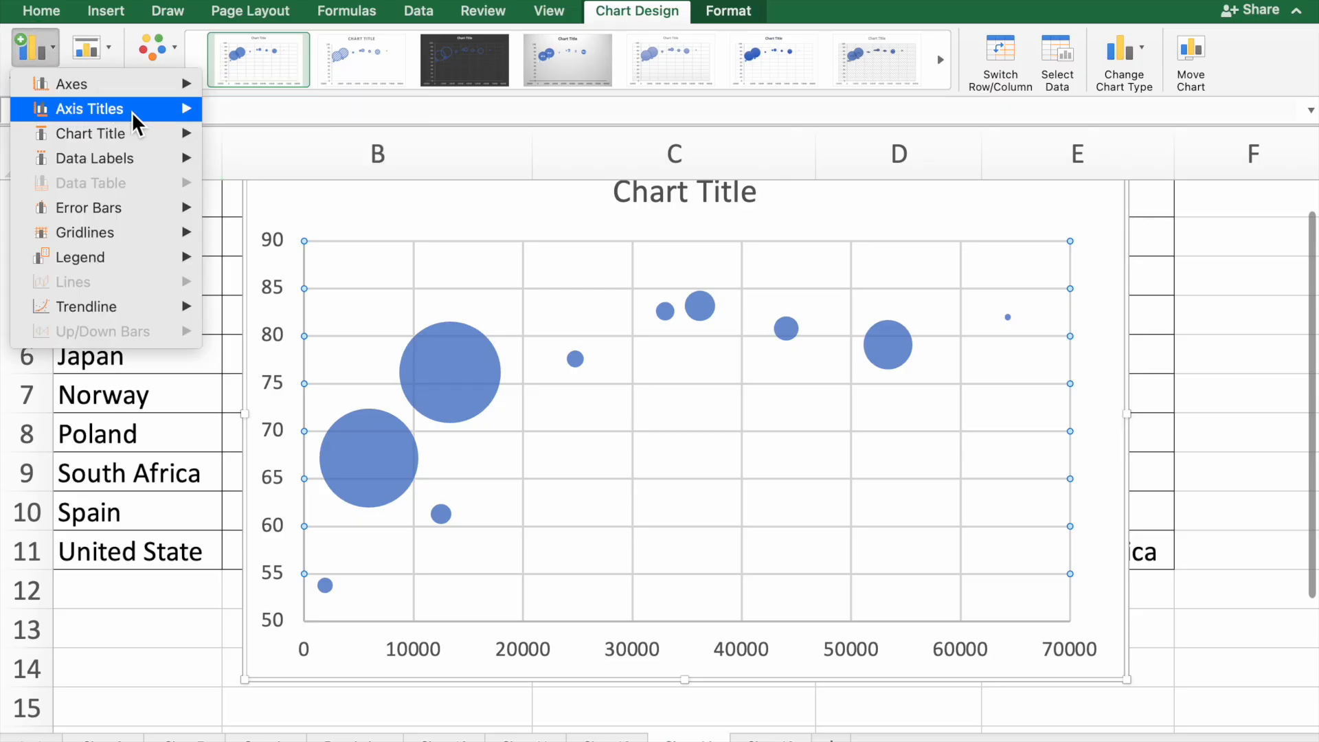
pyautogui.moveTo(130, 109)
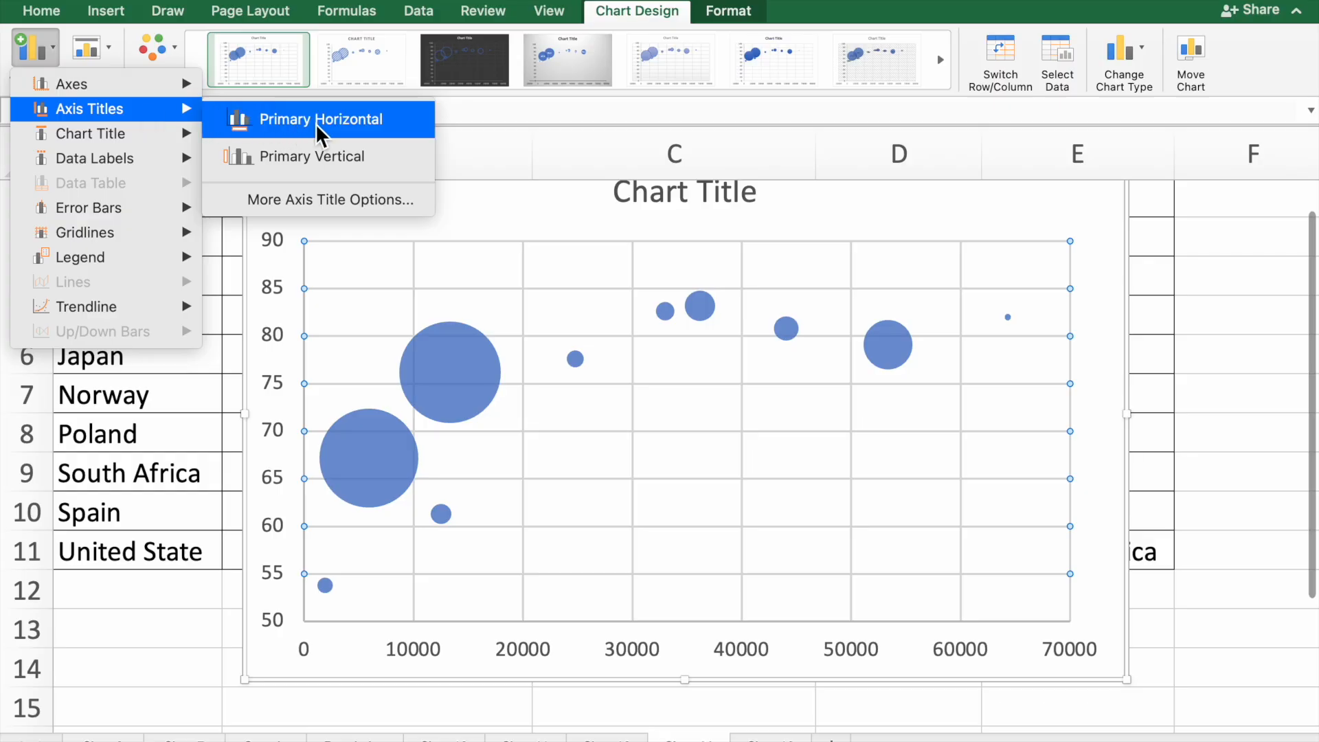
pyautogui.click(337, 123)
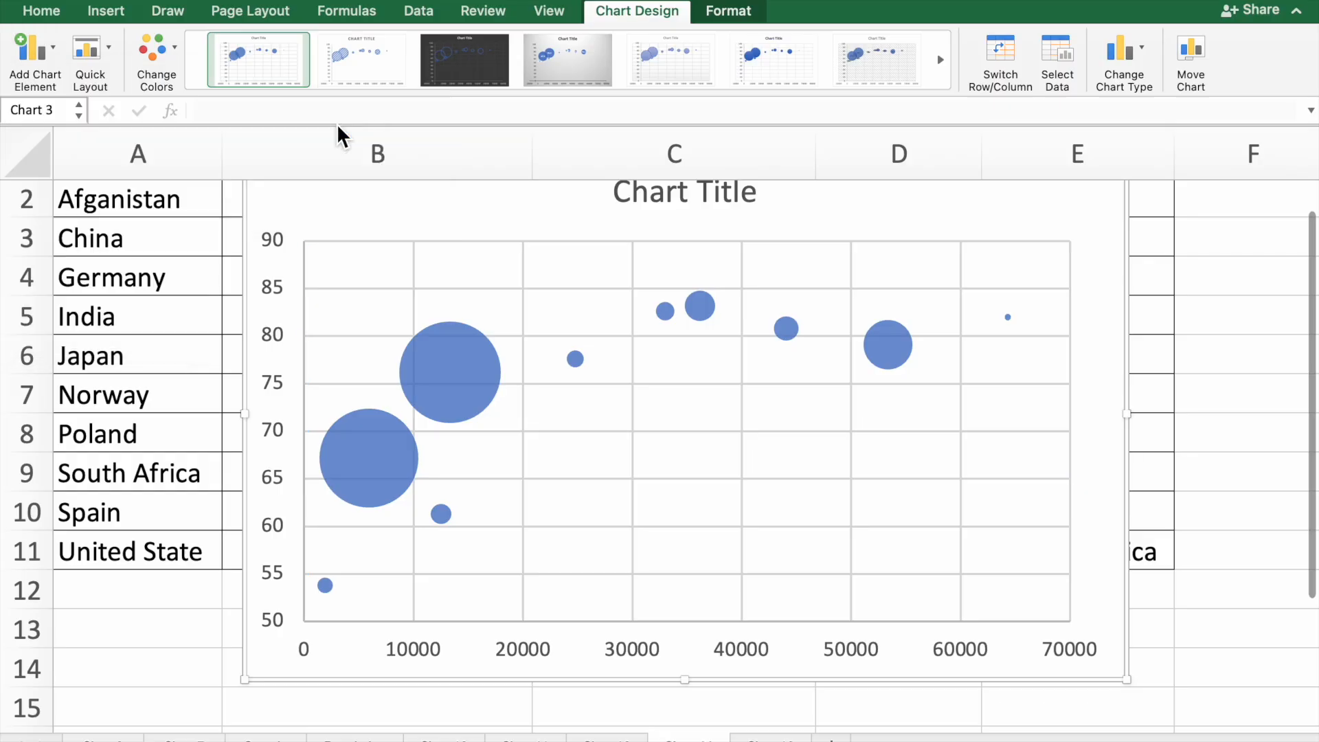
# Replace the placeholder text of the horizontal axis title with "GDP Per Capita".
pyautogui.click(727, 650)
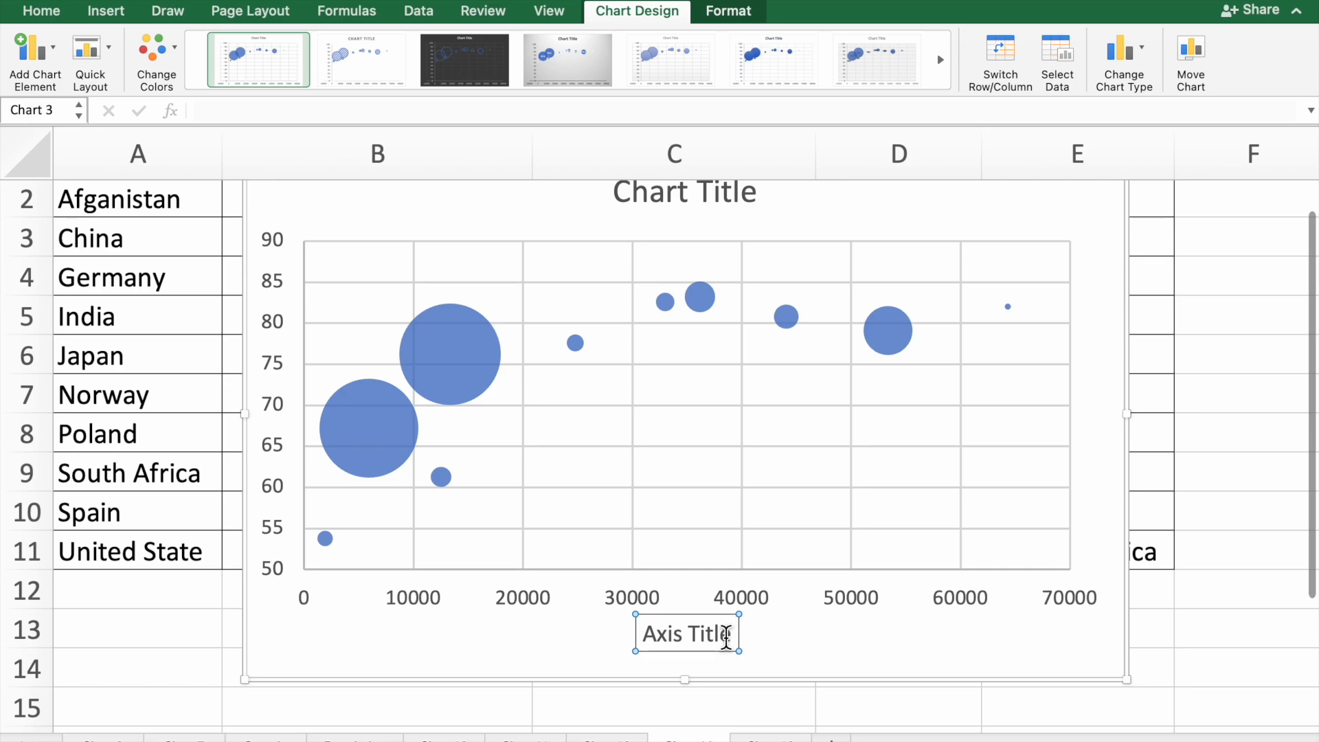
pyautogui.press('BackSpace')
pyautogui.press('BackSpace')
pyautogui.press('BackSpace')
pyautogui.press('BackSpace')
pyautogui.press('BackSpace')
pyautogui.press('BackSpace')
pyautogui.press('BackSpace')
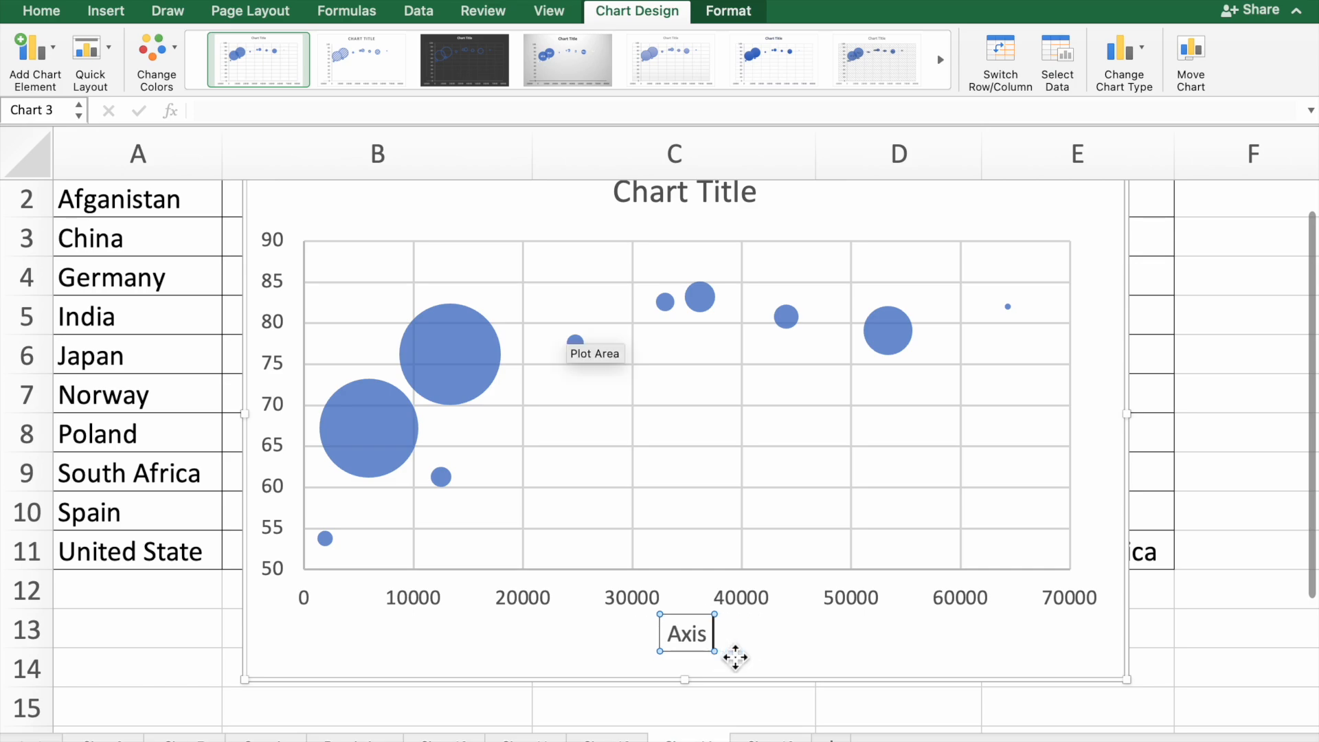
pyautogui.press('BackSpace')
pyautogui.press('BackSpace')
pyautogui.press('BackSpace')
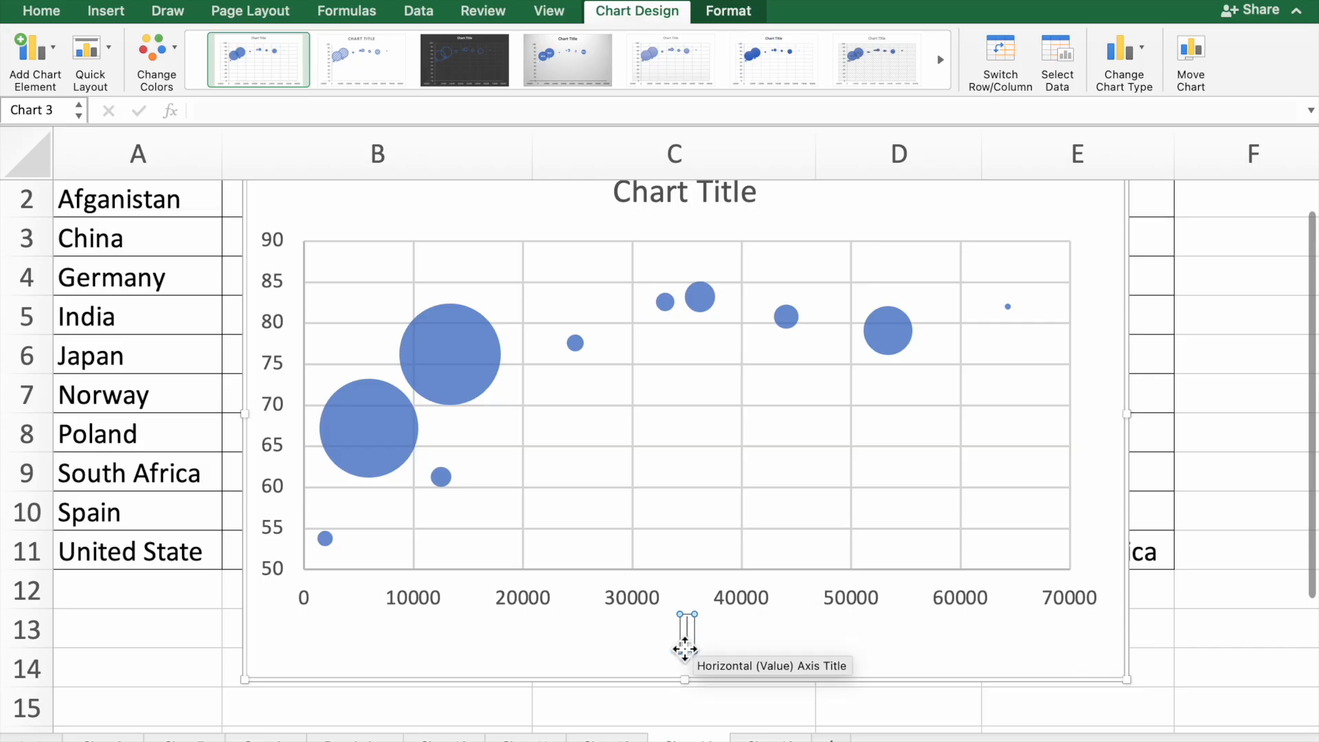
pyautogui.write('GDP Per Capita')
pyautogui.click(823, 635)
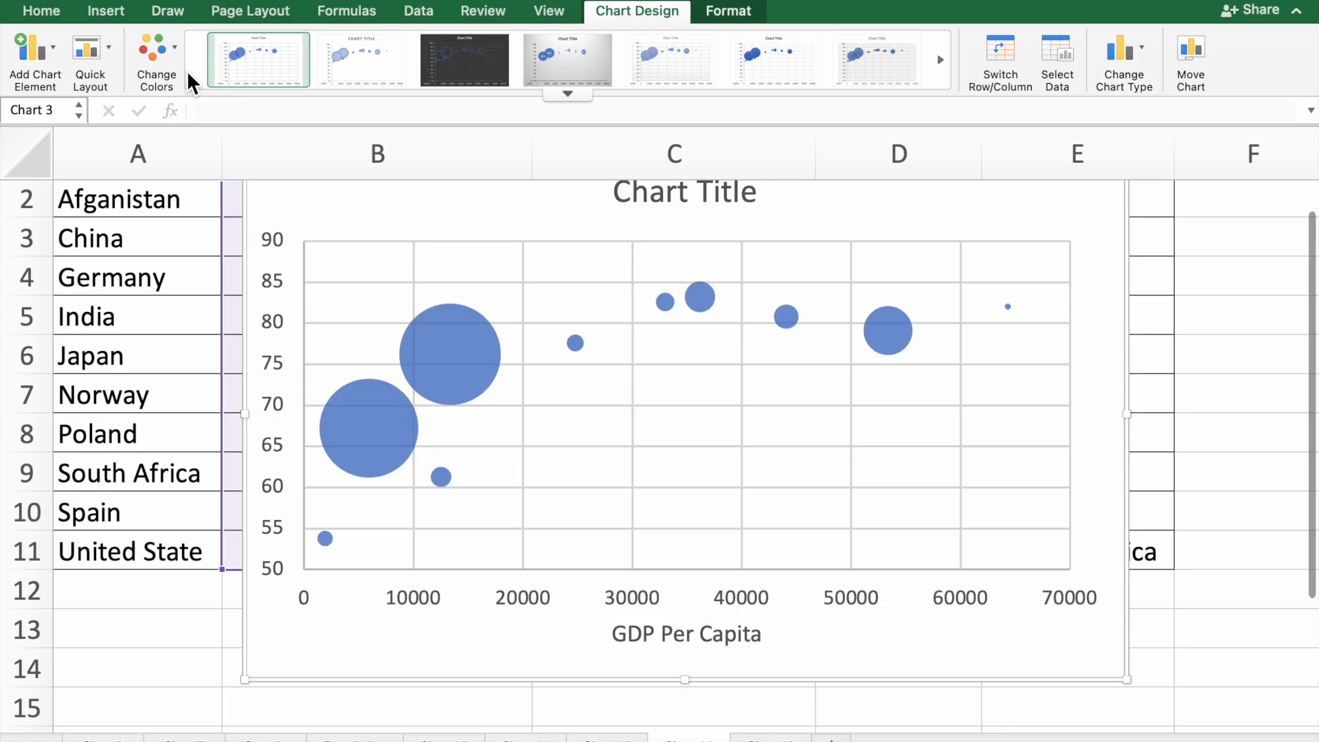
# Add a primary vertical axis title to the bubble chart.
pyautogui.click(53, 55)
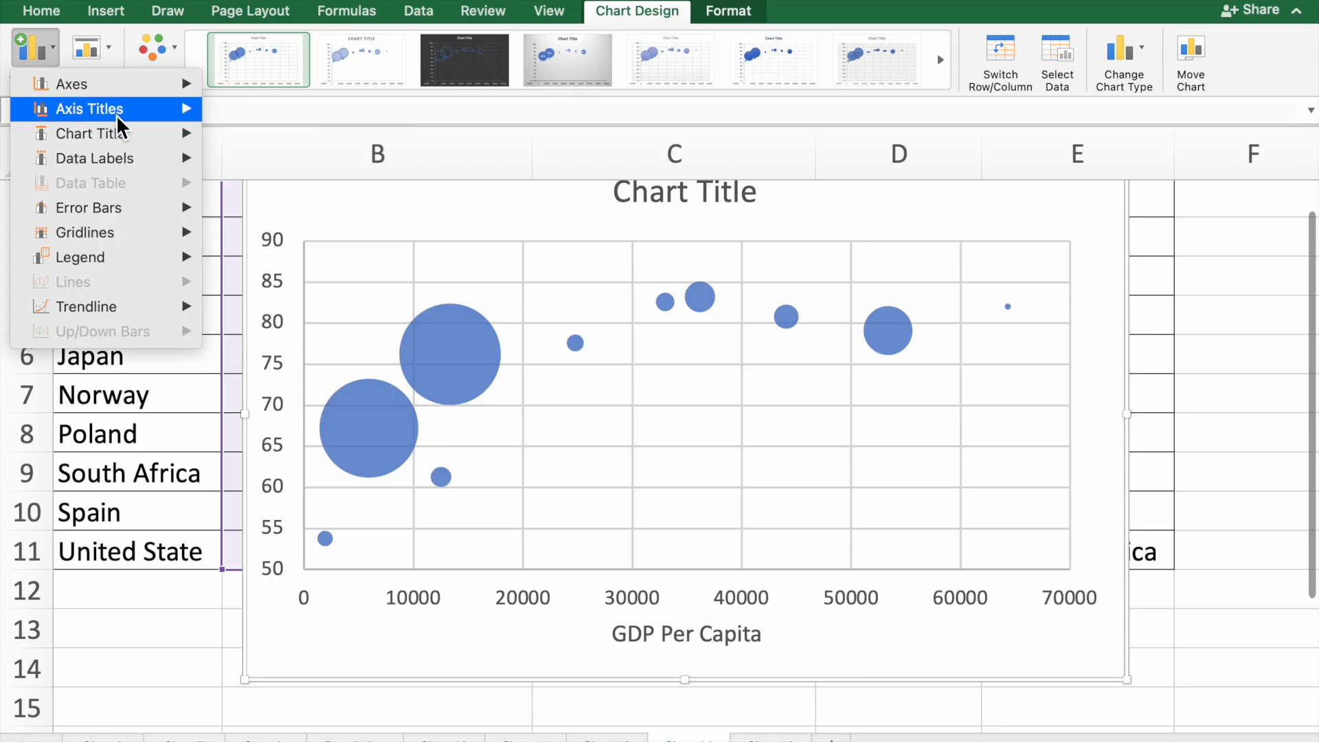
pyautogui.moveTo(152, 111)
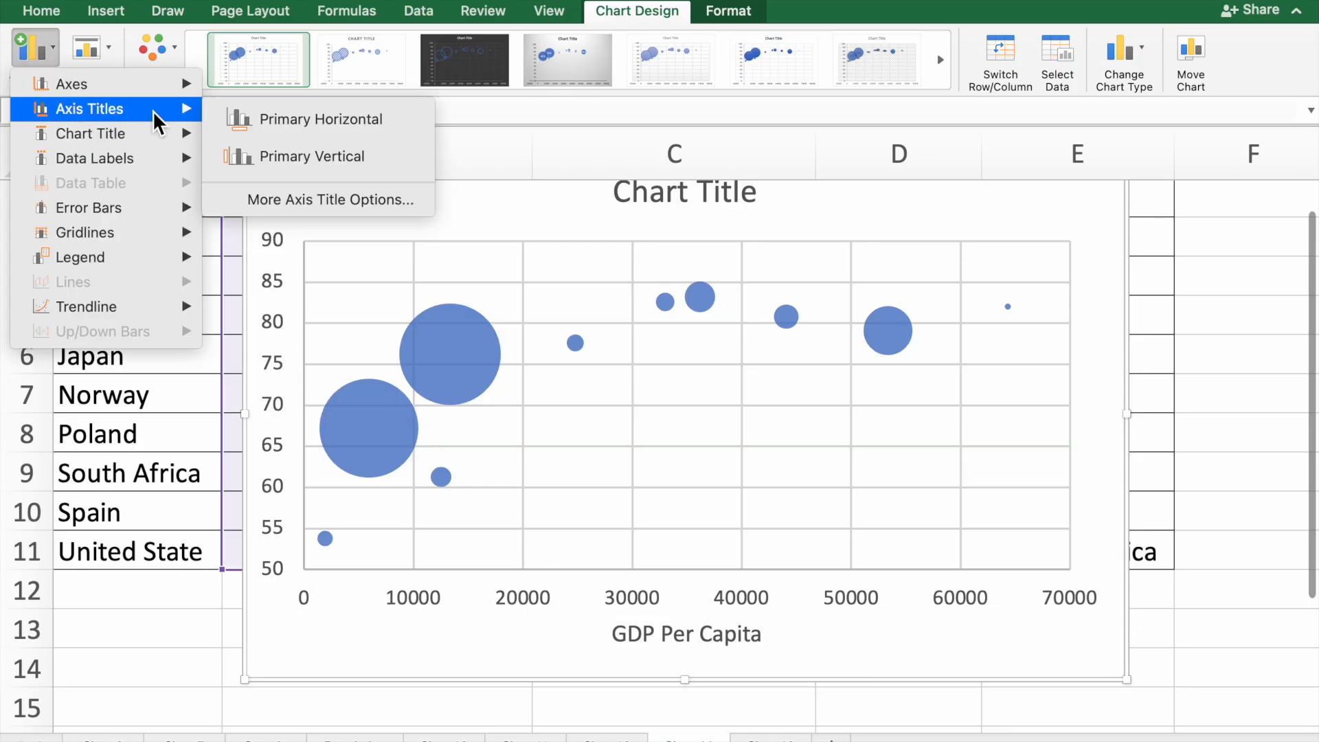
pyautogui.click(300, 158)
# Replace the placeholder text of the vertical axis title with "Life Expectancy (Year)".
pyautogui.click(291, 389)
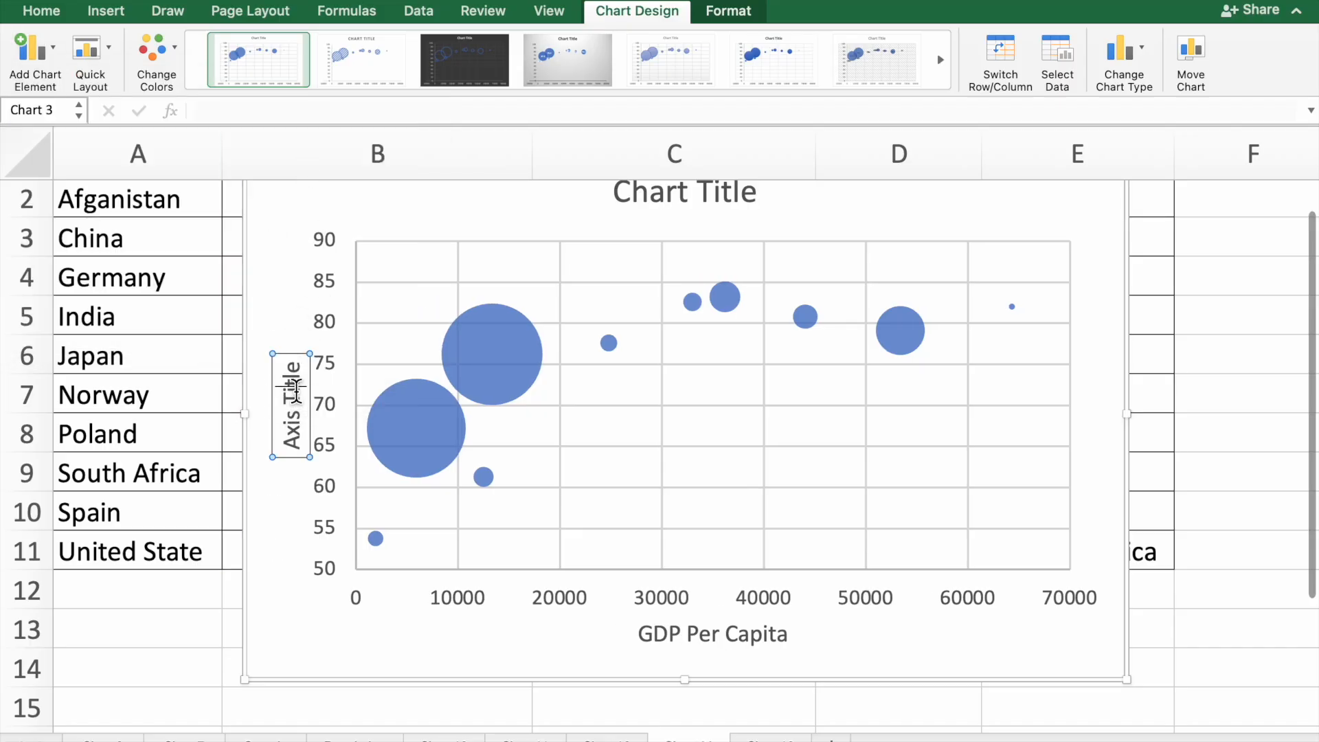
pyautogui.press('BackSpace')
pyautogui.press('BackSpace')
pyautogui.press('BackSpace')
pyautogui.press('BackSpace')
pyautogui.press('BackSpace')
pyautogui.press('BackSpace')
pyautogui.press('BackSpace')
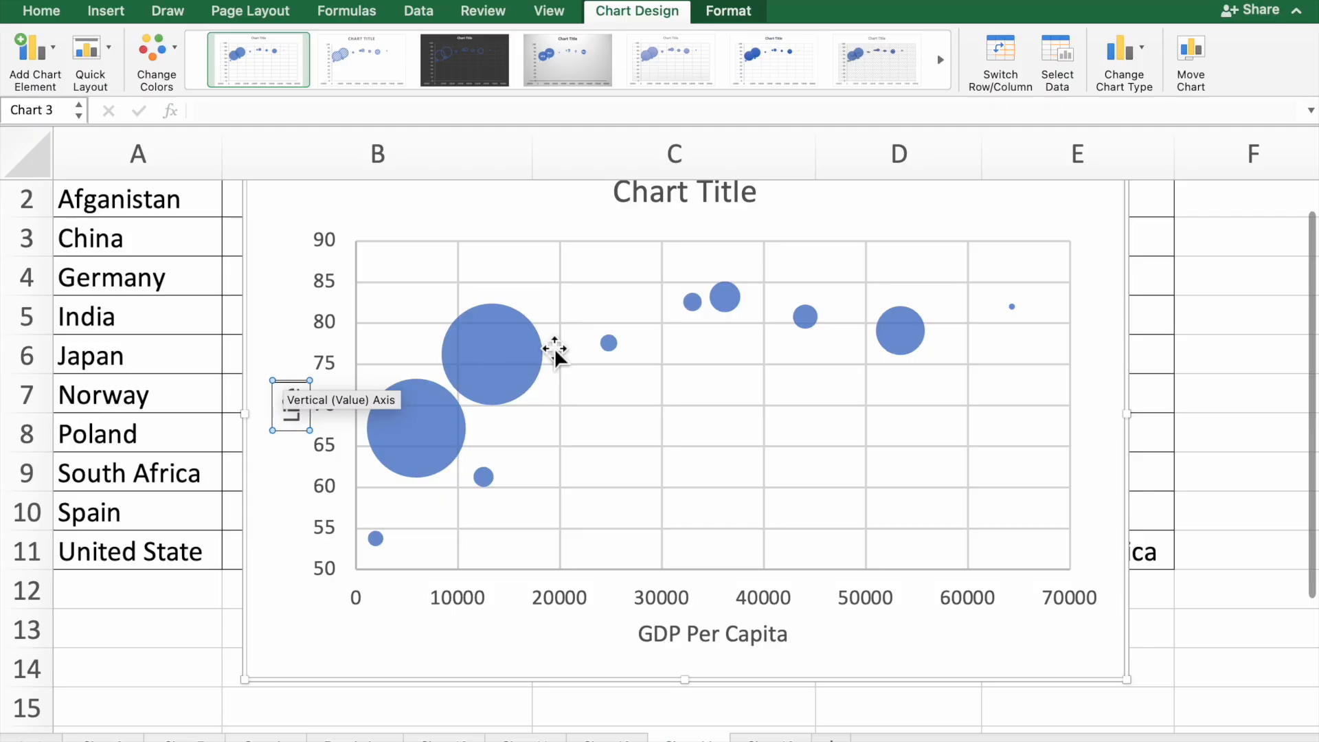
pyautogui.write('Expectancy')
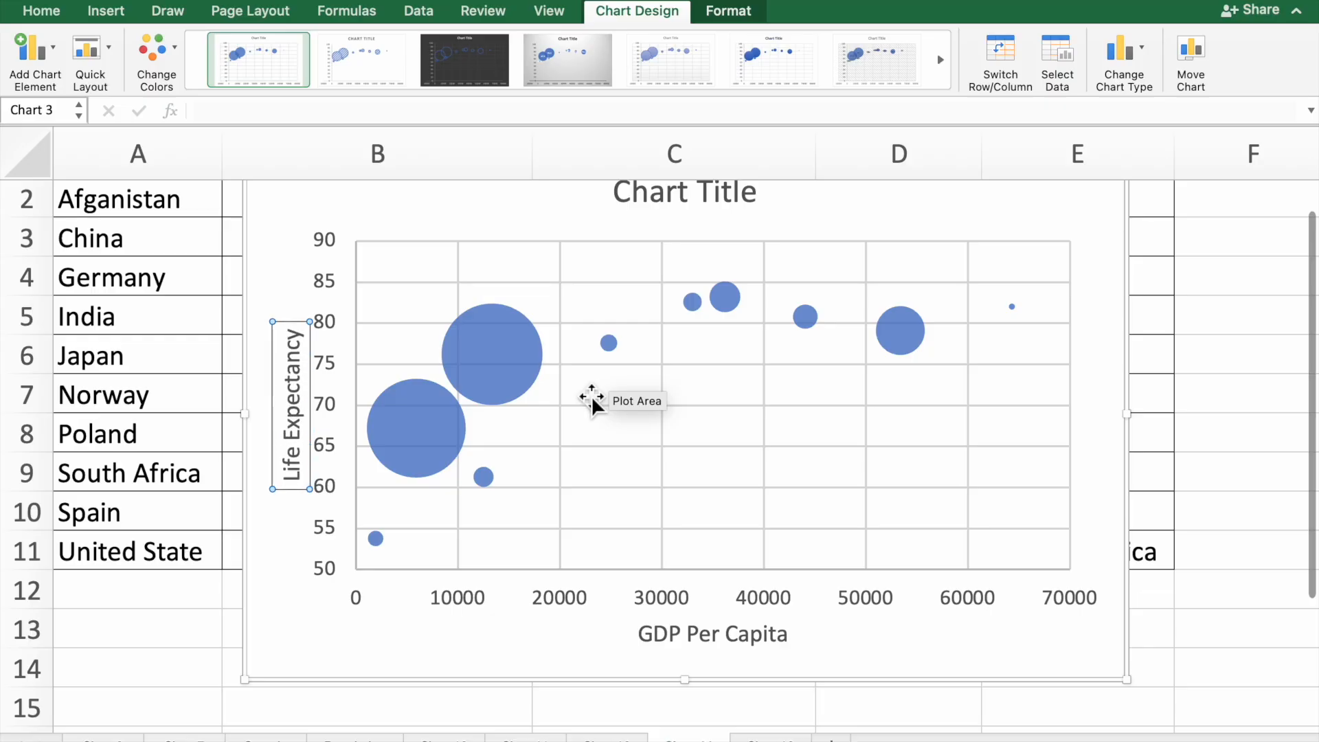
pyautogui.write(' (Y')
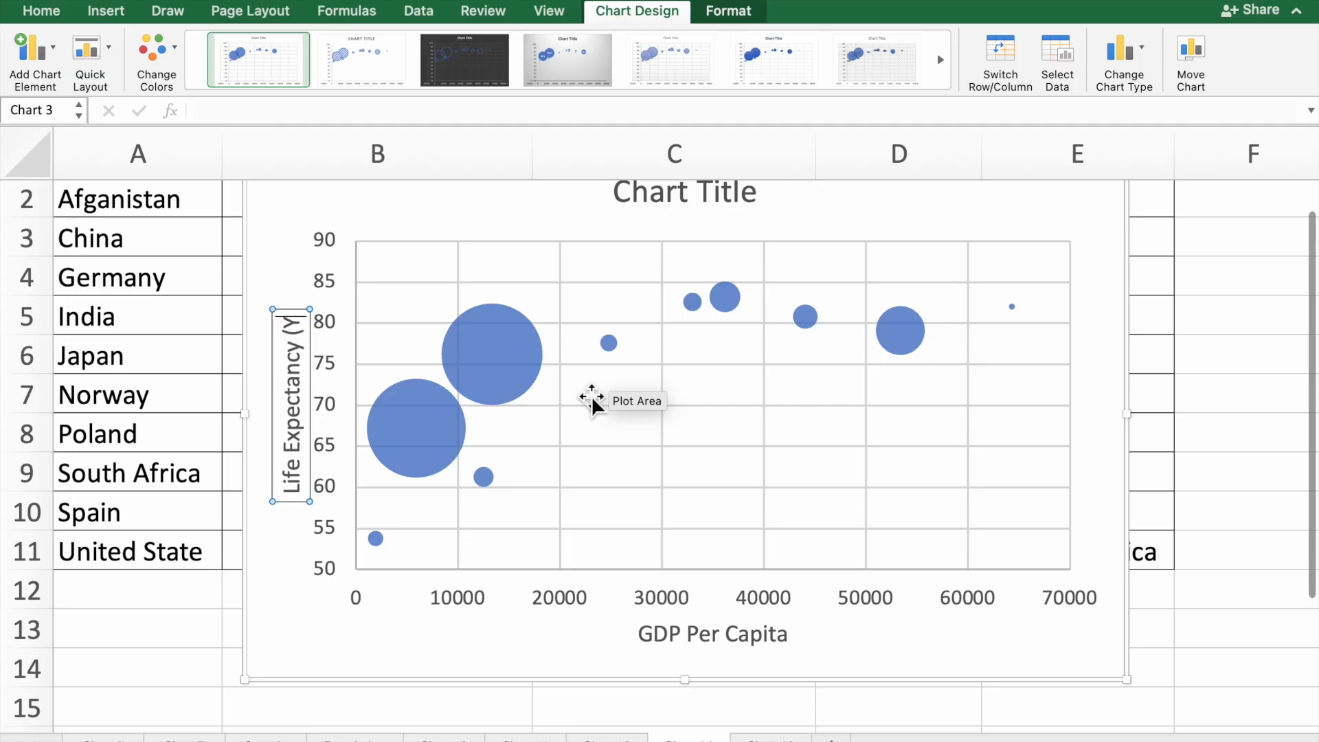
pyautogui.write('ear)')
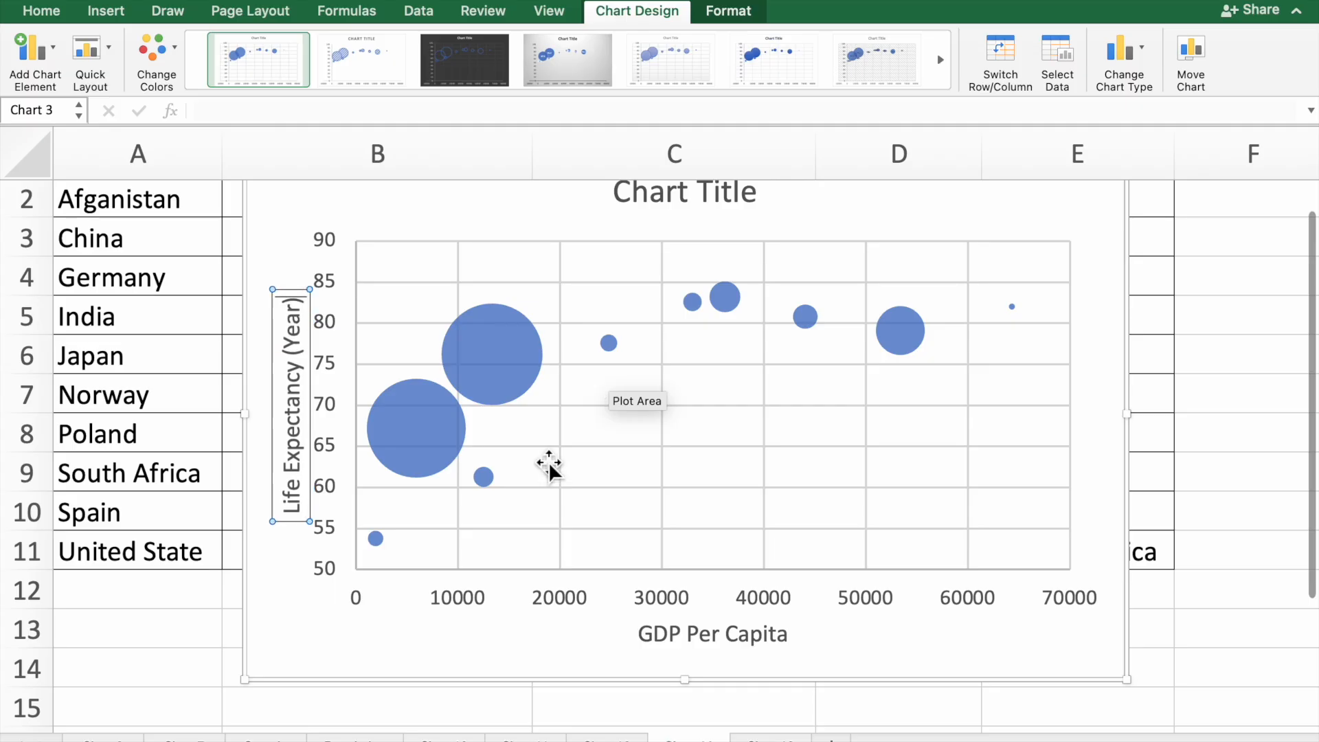
pyautogui.click(436, 684)
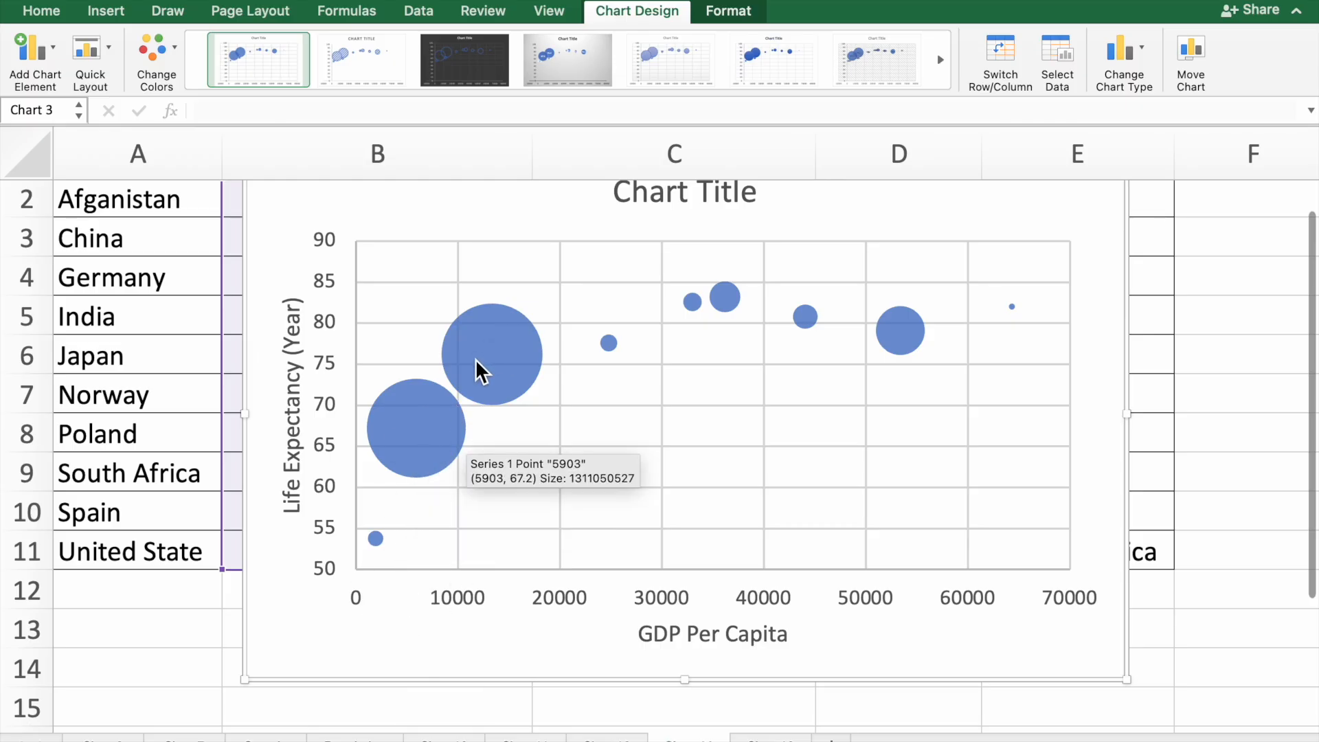
# In the bubble series formatting options, try having size represent the width of bubbles, and restore it to area of bubbles.
pyautogui.click(426, 435)
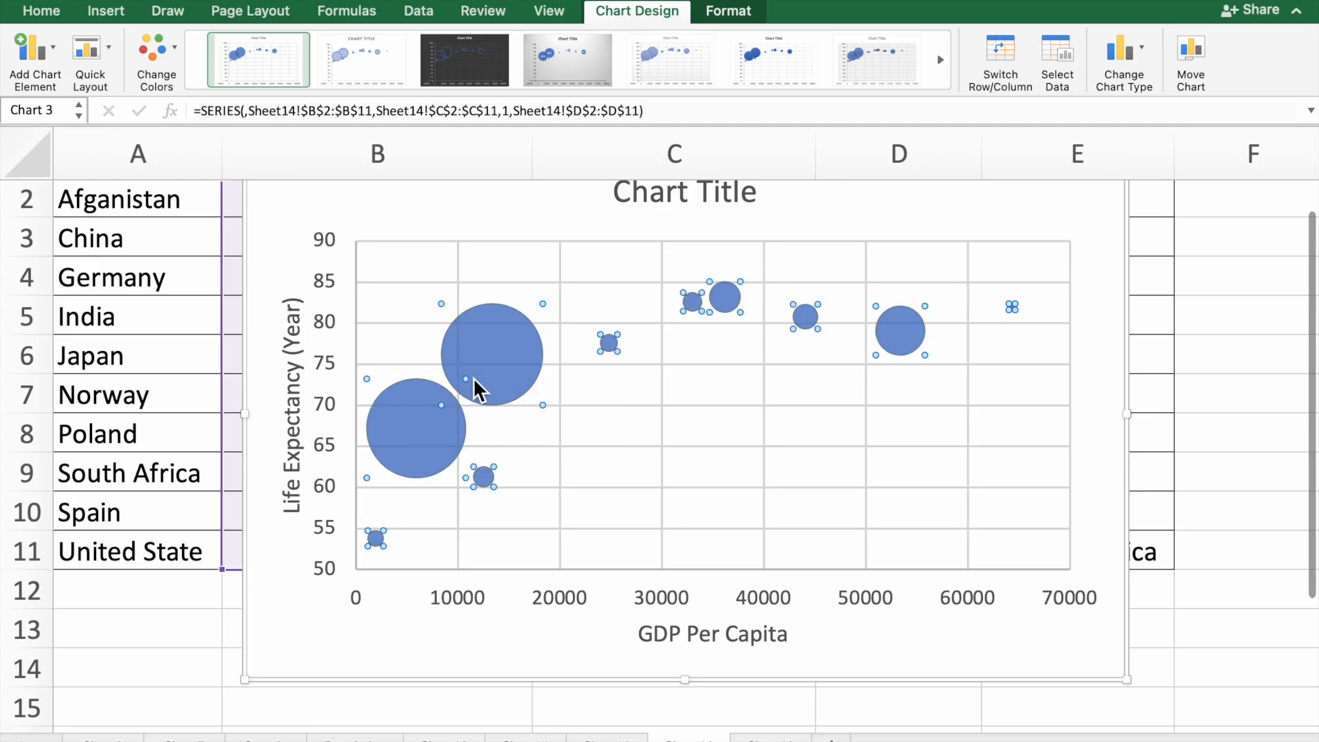
pyautogui.moveTo(436, 433)
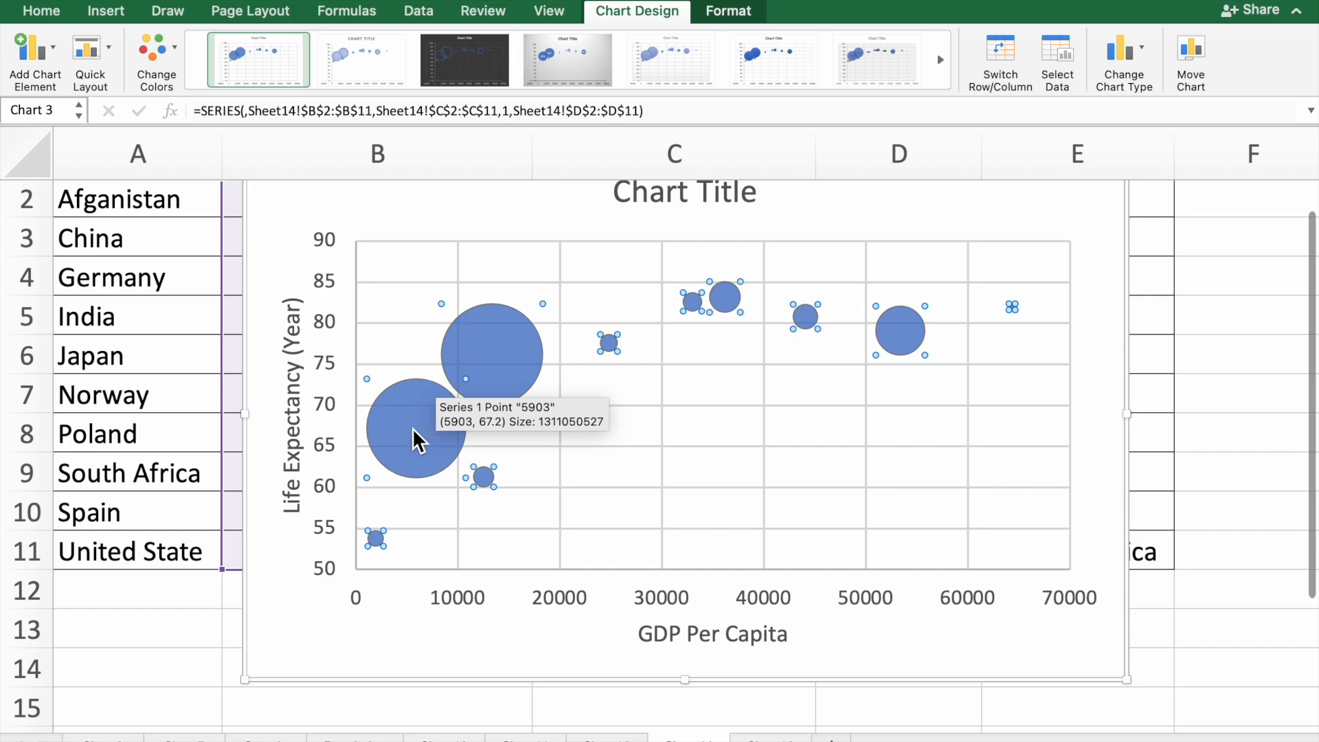
pyautogui.rightClick(415, 431)
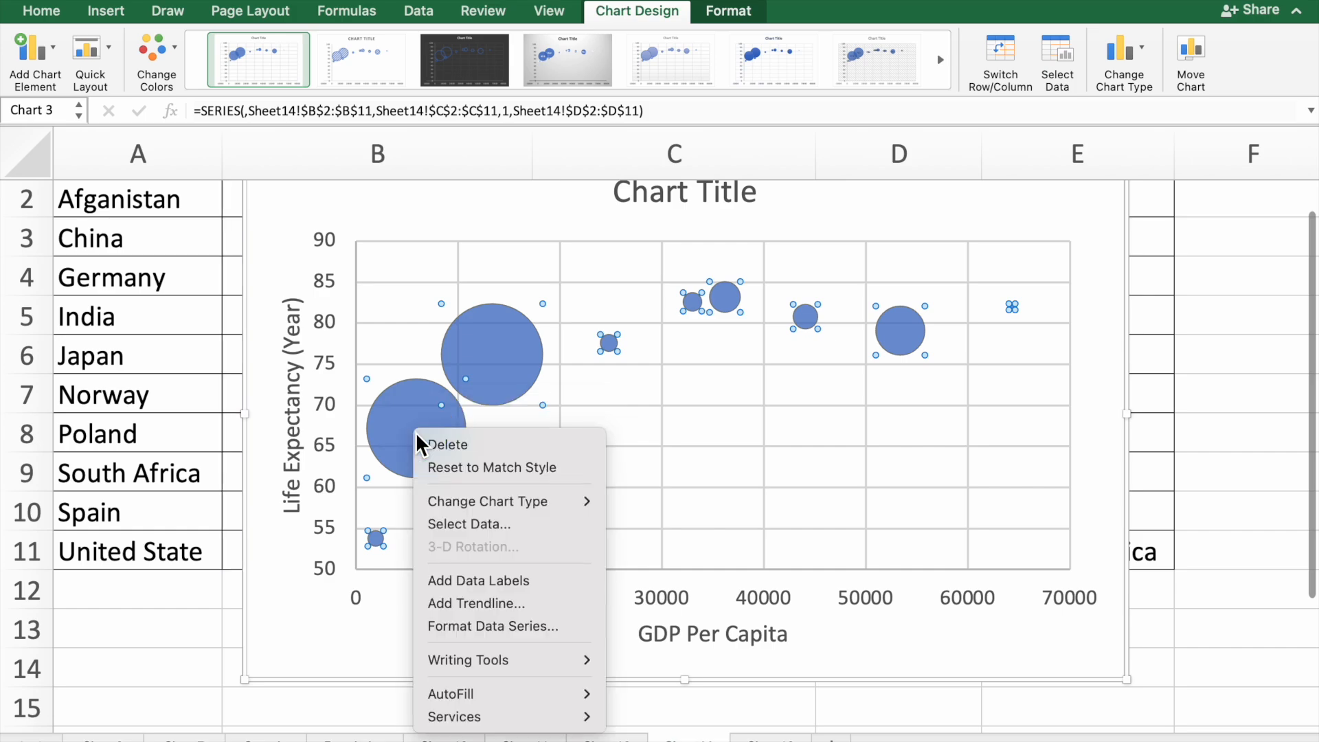
pyautogui.click(509, 633)
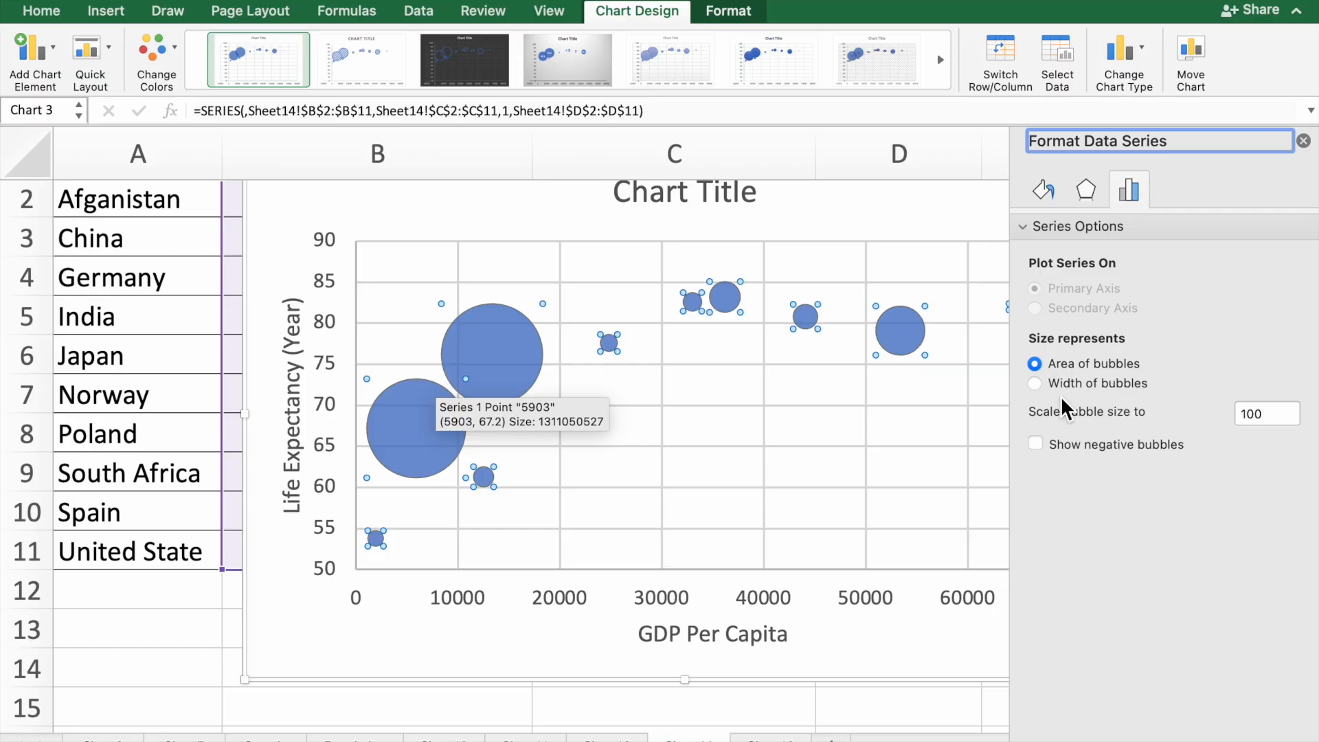
pyautogui.click(1035, 384)
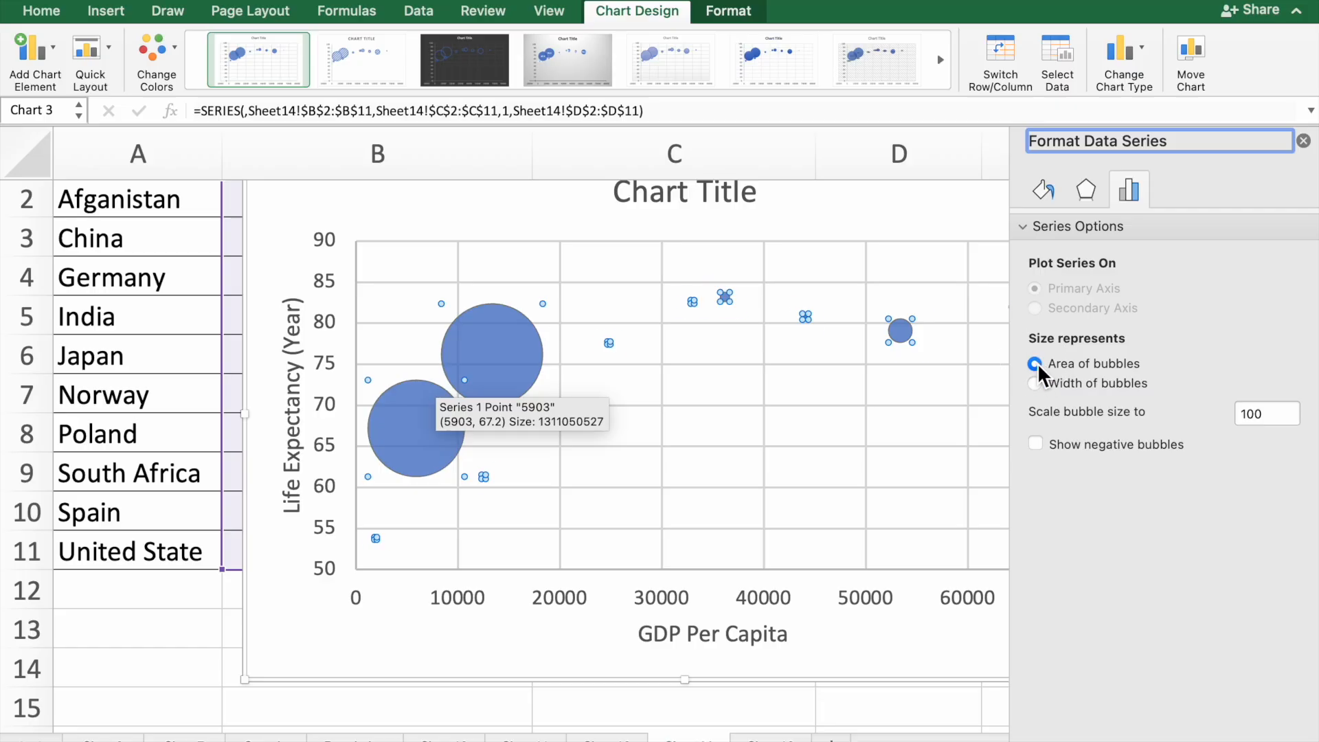
pyautogui.click(1037, 363)
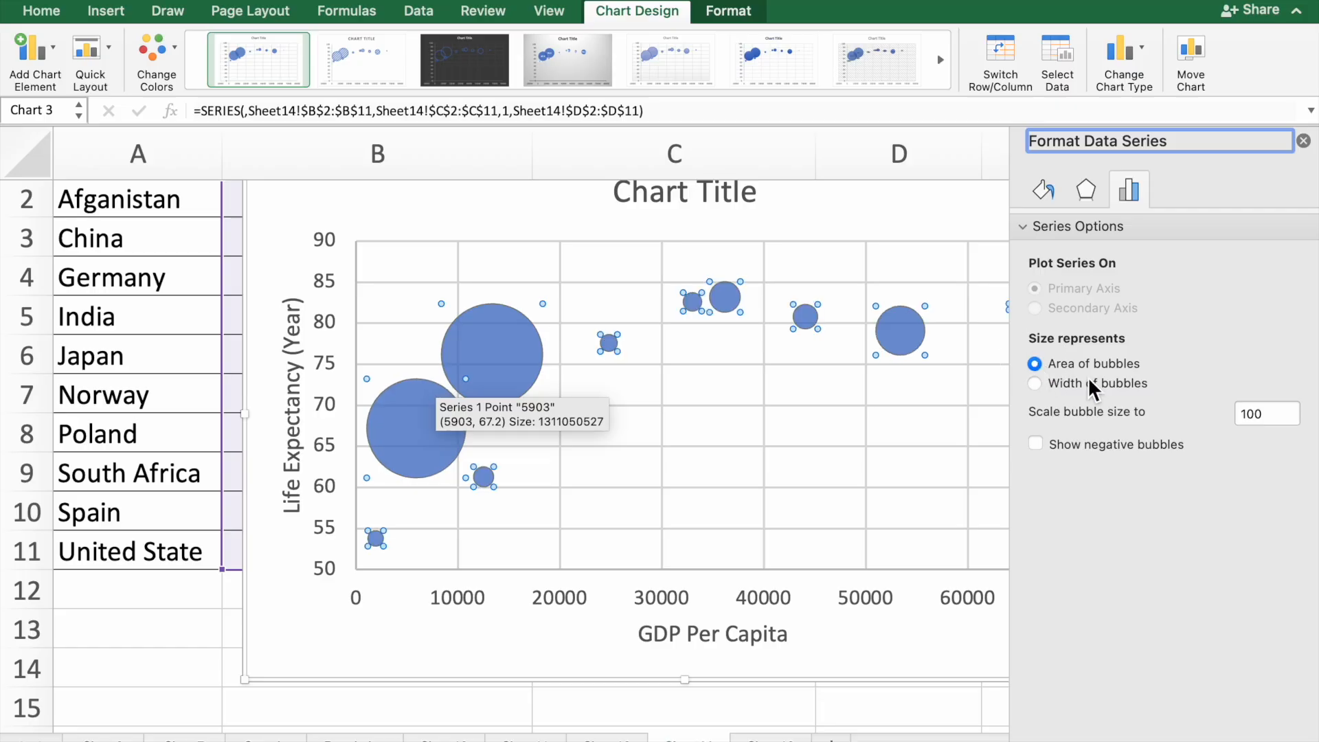
# Try scaling the bubble size of the series to 50 and to 150.
pyautogui.click(1265, 414)
pyautogui.press('BackSpace')
pyautogui.press('BackSpace')
pyautogui.press('BackSpace')
pyautogui.write('50')
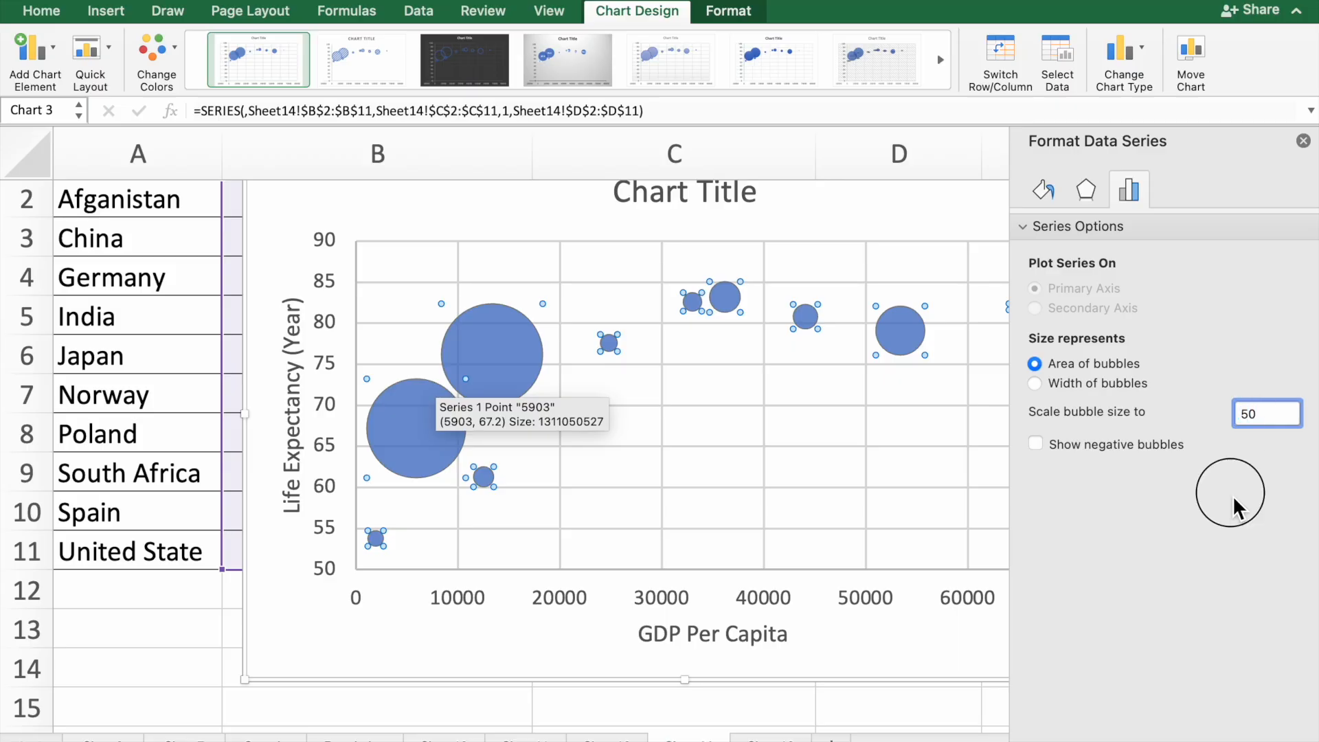
pyautogui.press('Return')
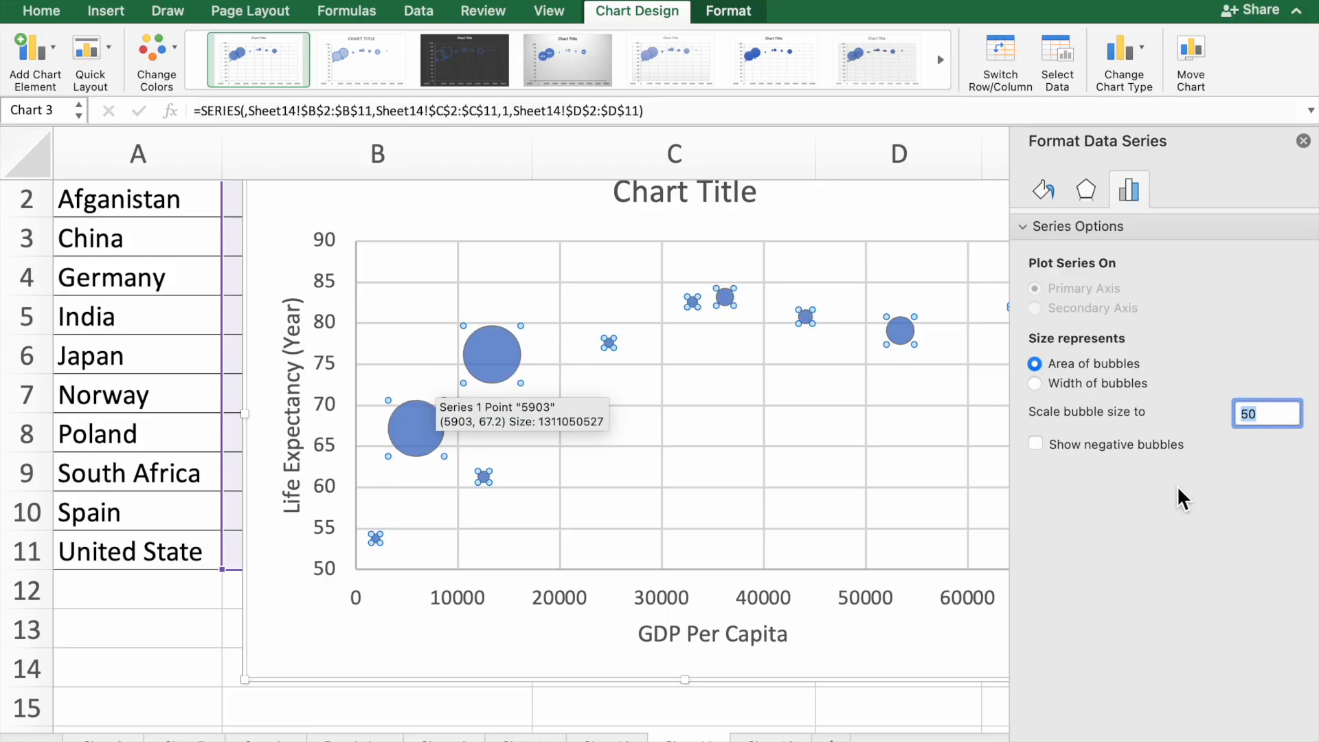
pyautogui.press('BackSpace')
pyautogui.write('150')
pyautogui.press('Return')
# Restore the bubble size scale to 100 and close the data series formatting options.
pyautogui.press('BackSpace')
pyautogui.write('100')
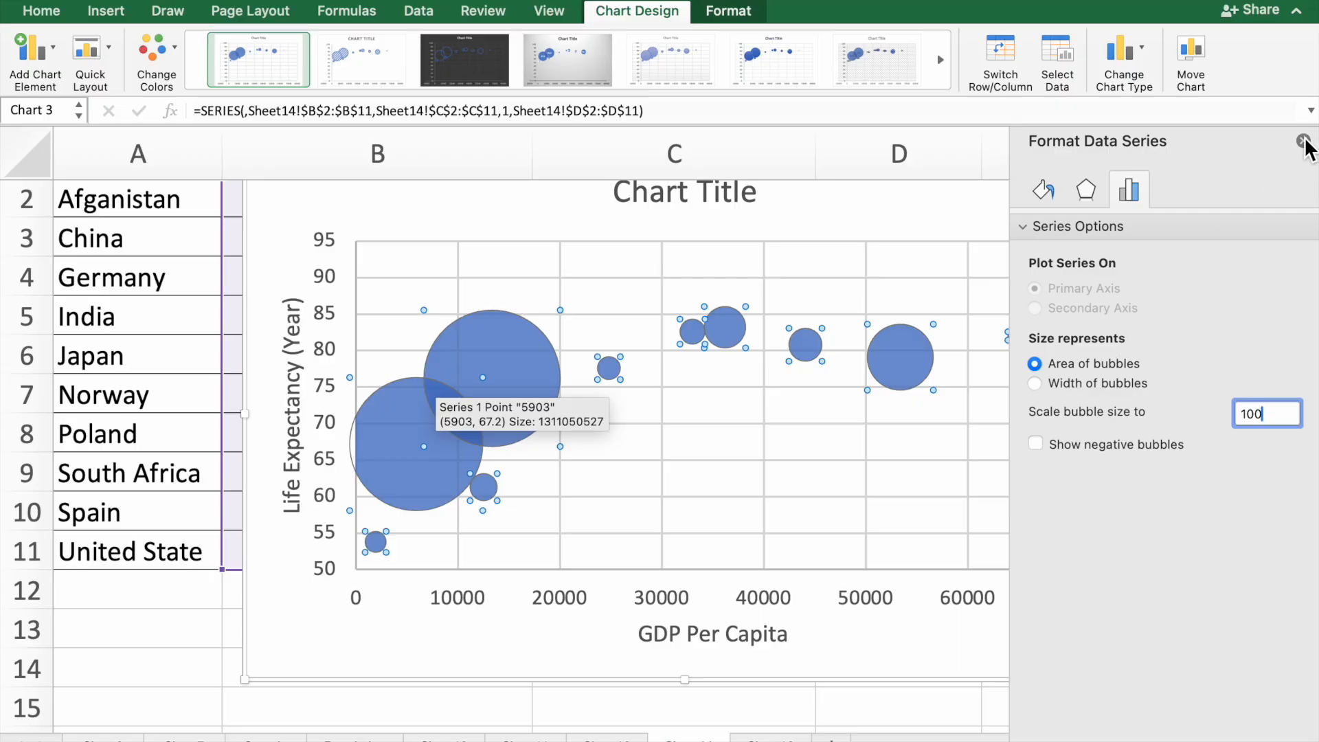
pyautogui.press('Return')
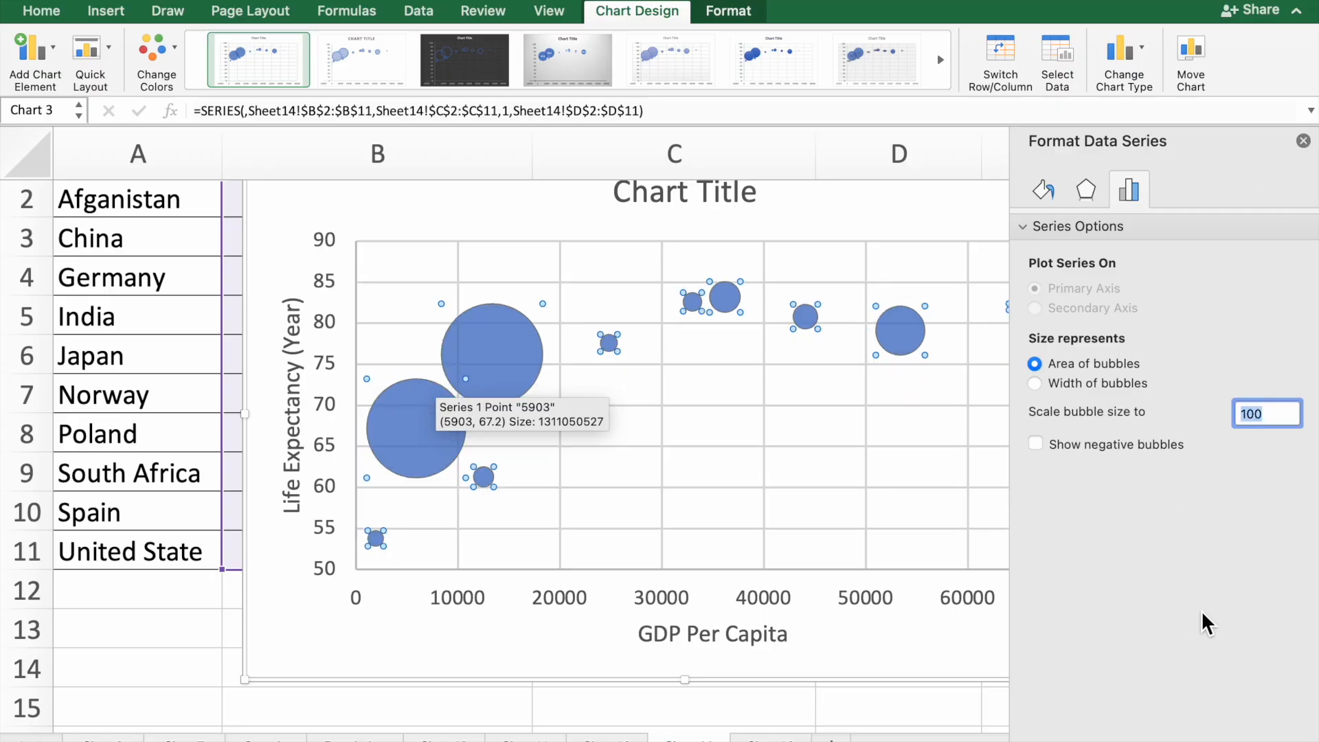
pyautogui.click(1304, 141)
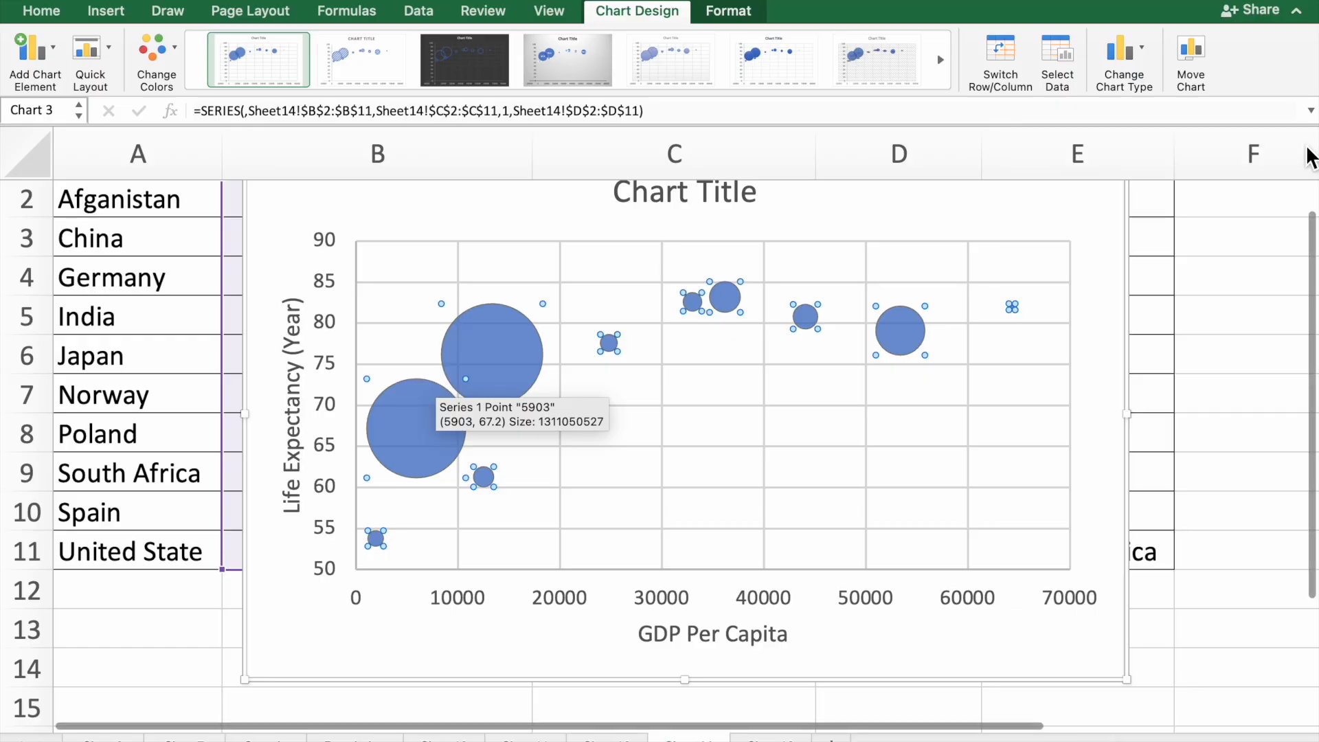
pyautogui.click(427, 506)
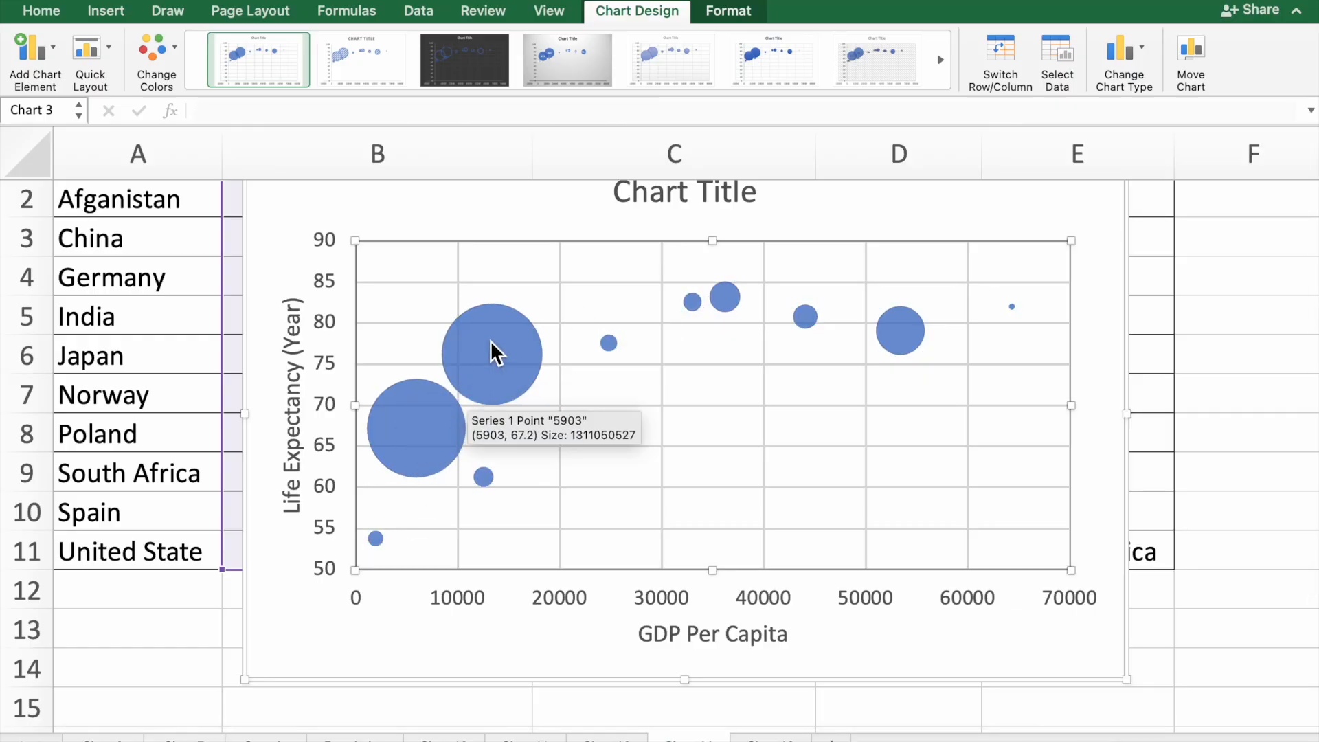
# Add centered data labels to the bubble series.
pyautogui.click(419, 431)
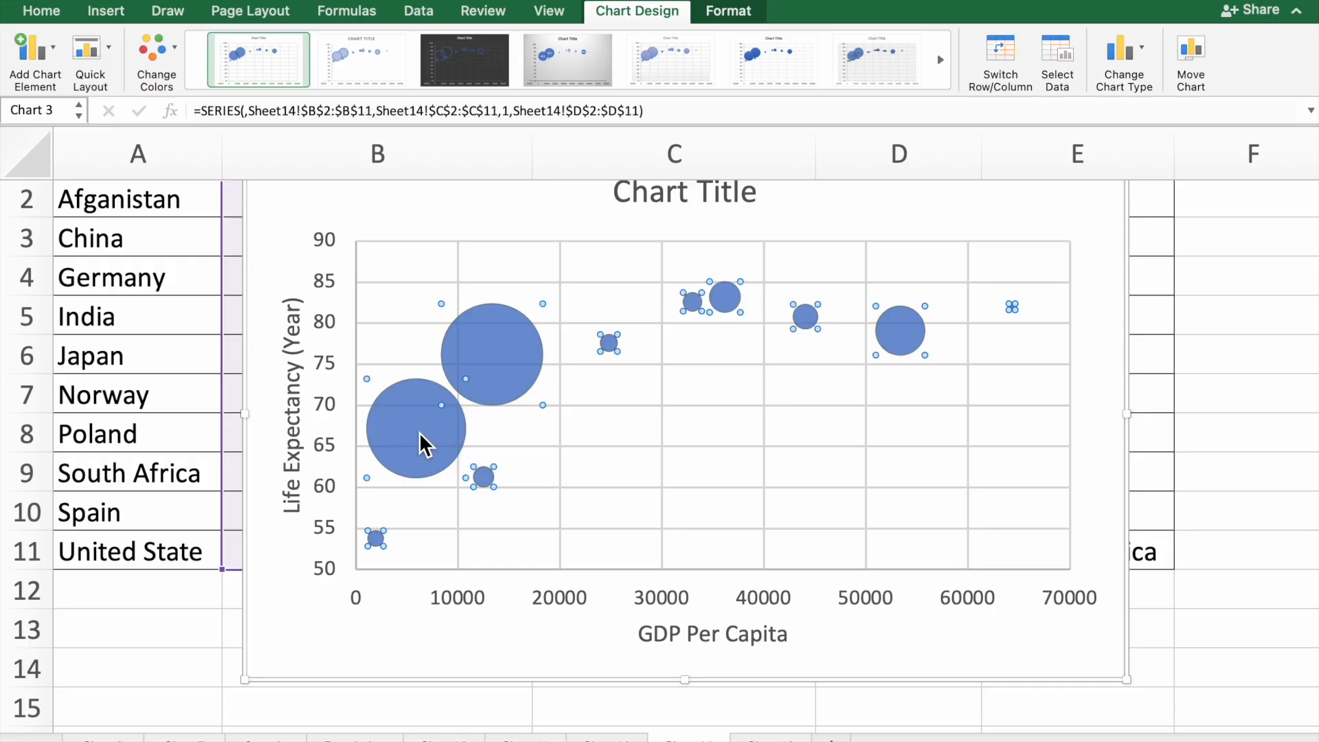
pyautogui.click(58, 52)
pyautogui.moveTo(135, 159)
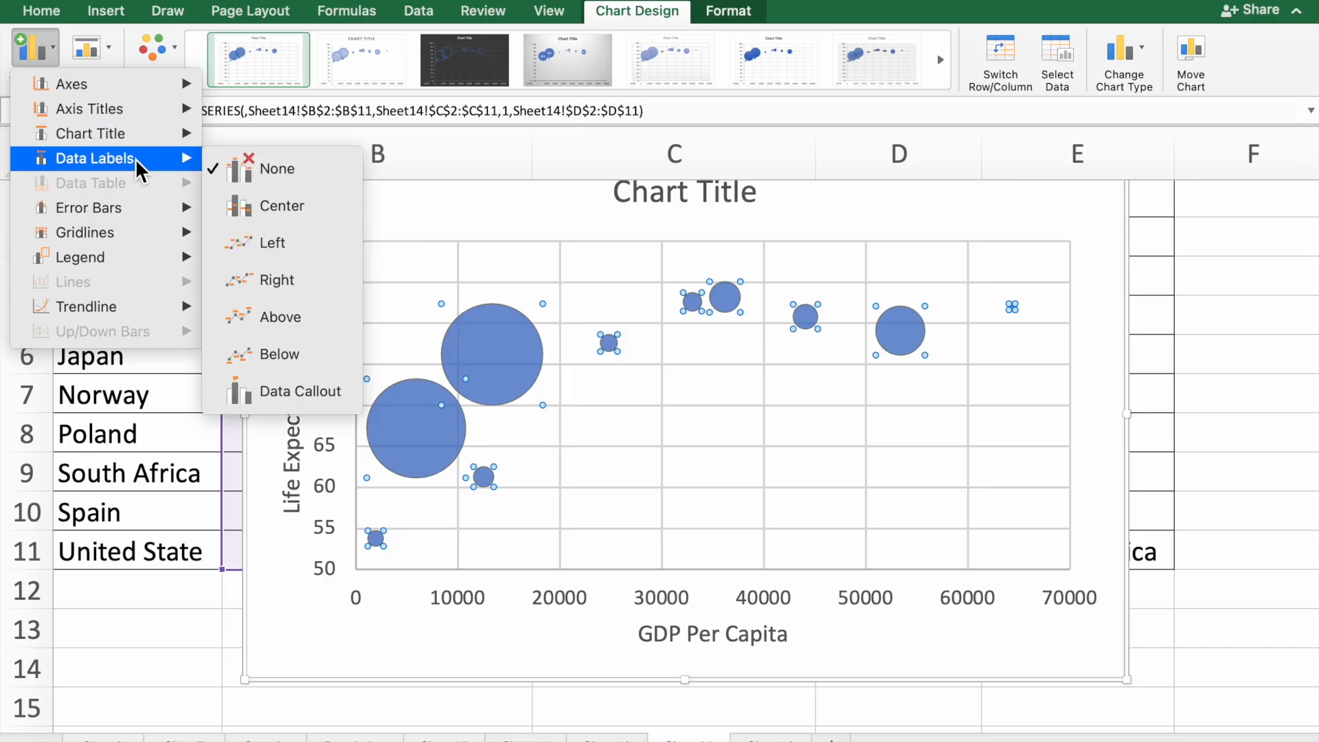
pyautogui.click(260, 215)
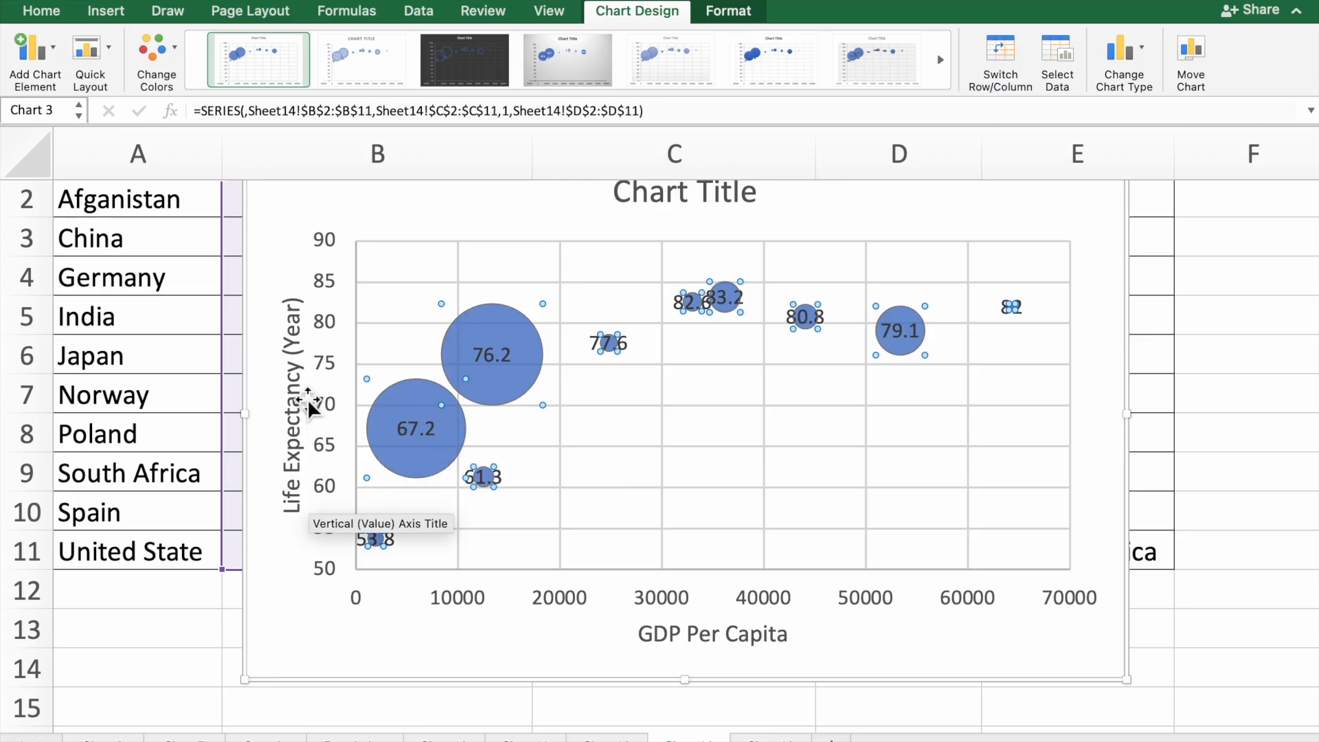
# Format the data labels to include values from cells, using the country names in A2:A11 as the label range.
pyautogui.click(419, 430)
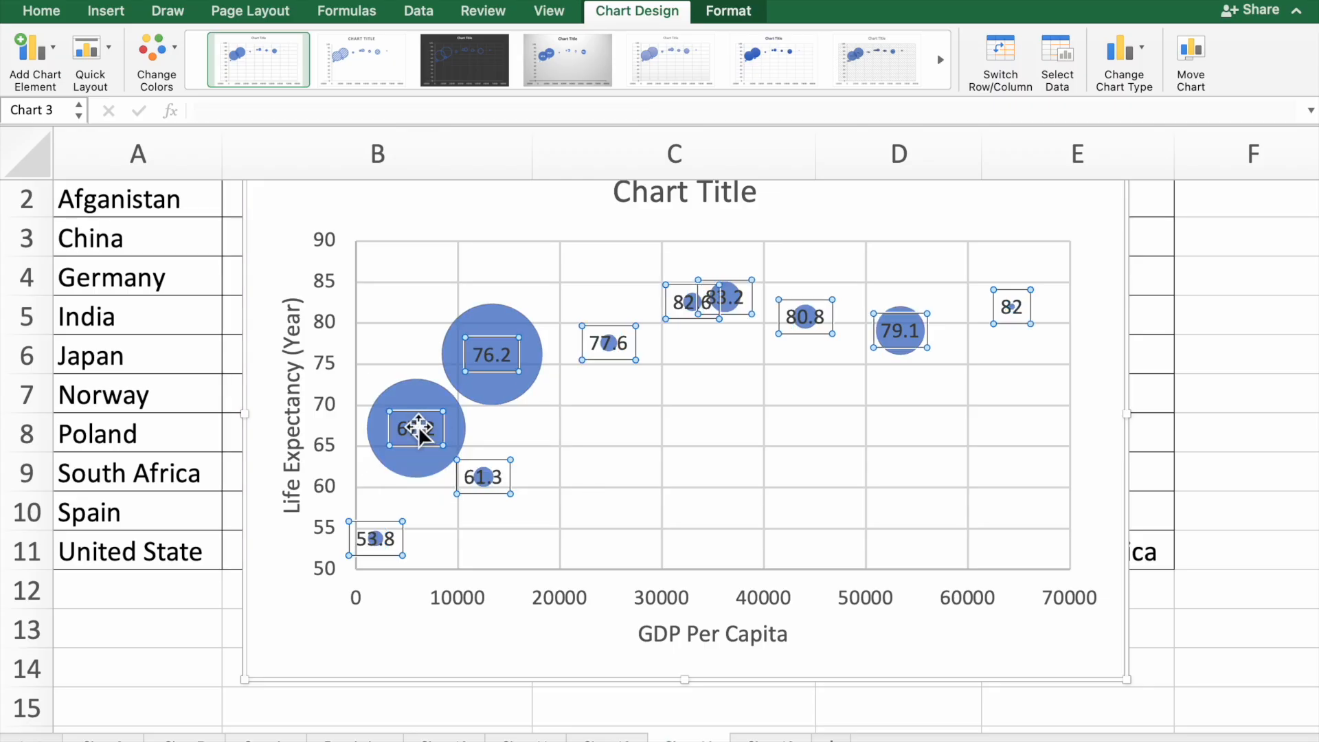
pyautogui.rightClick(419, 428)
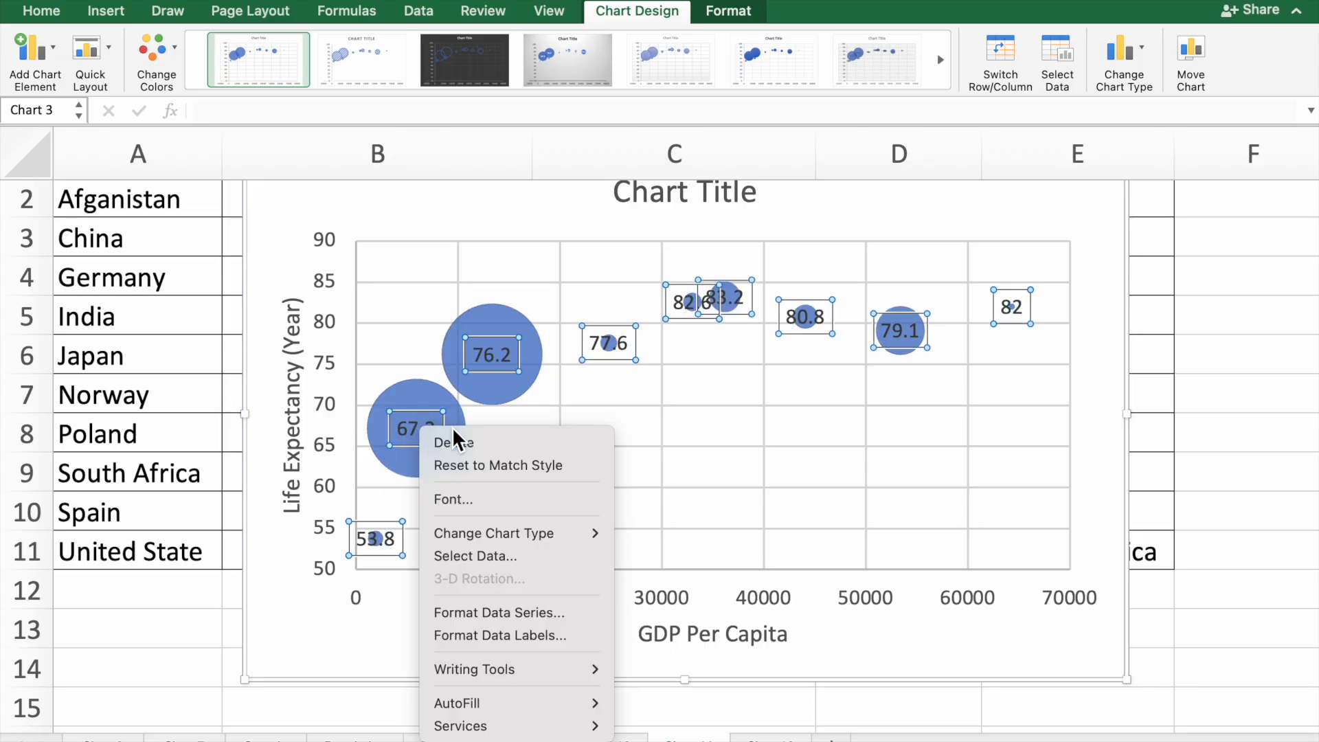
pyautogui.click(535, 638)
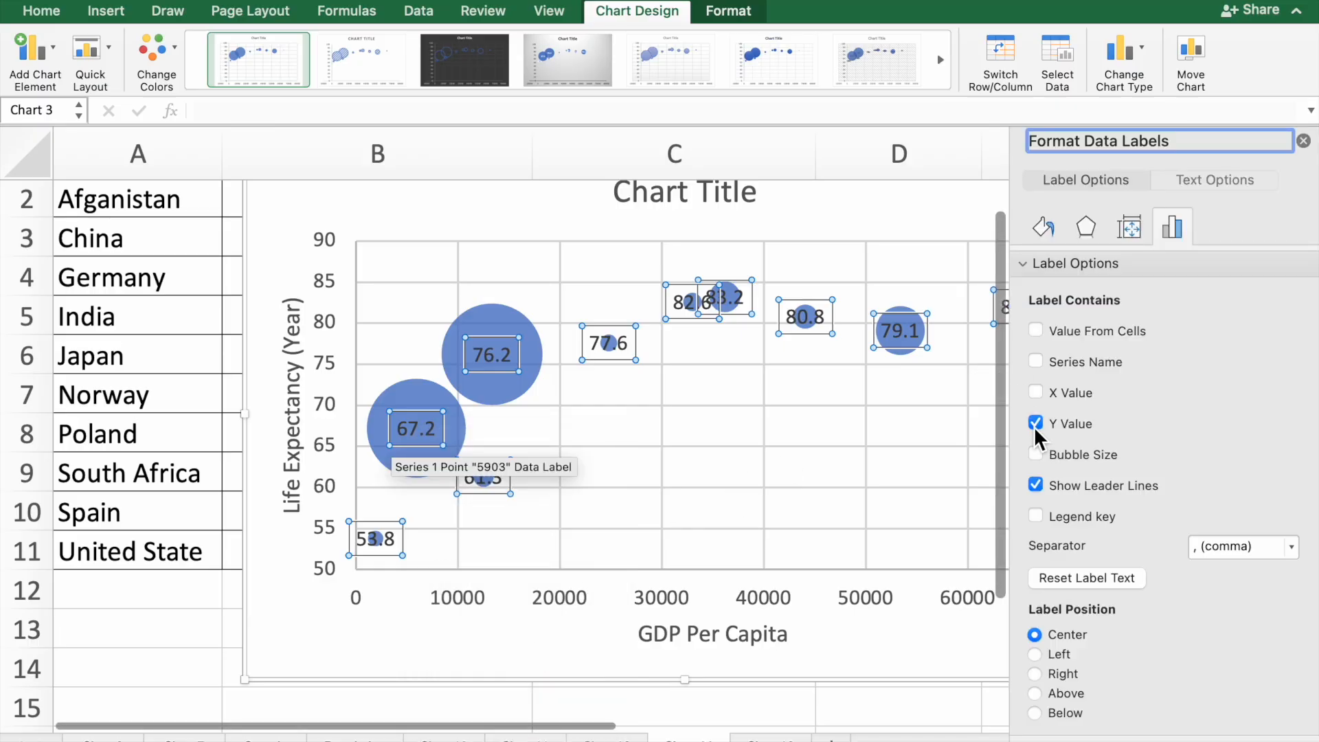
pyautogui.click(1037, 332)
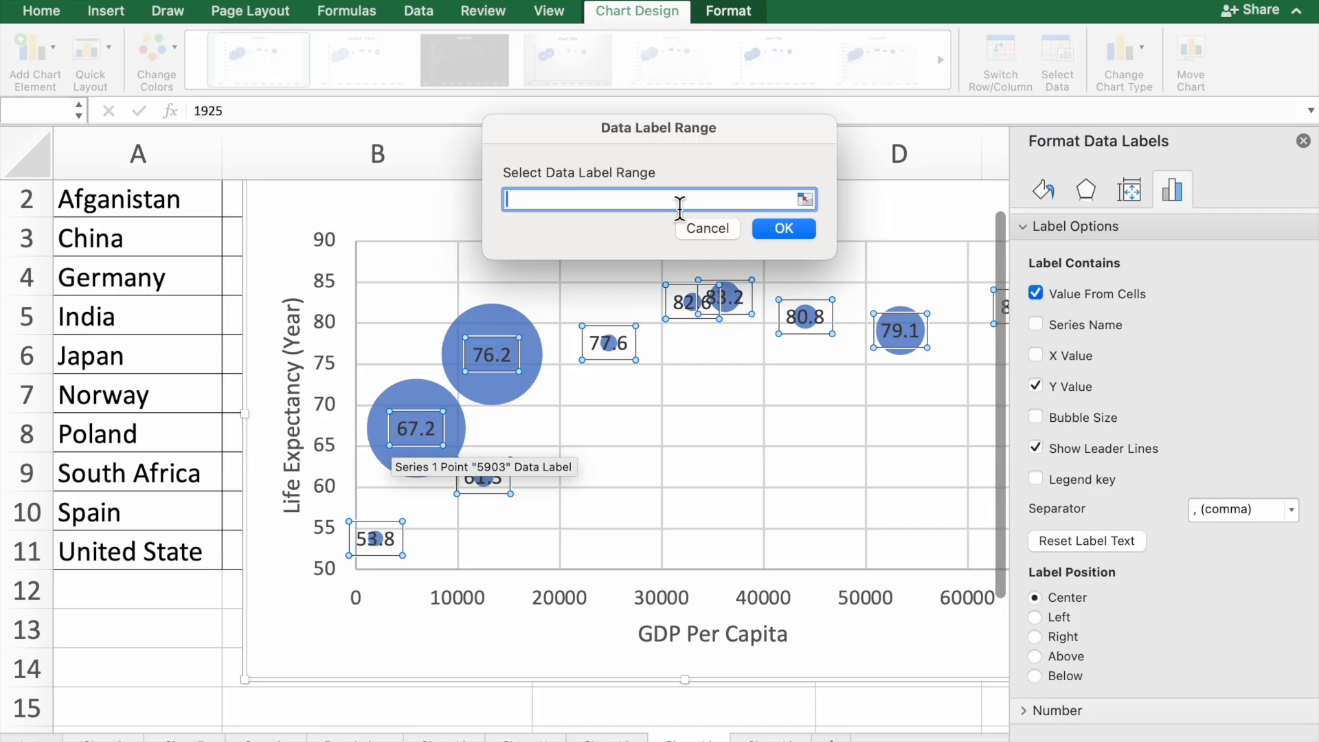
pyautogui.click(804, 199)
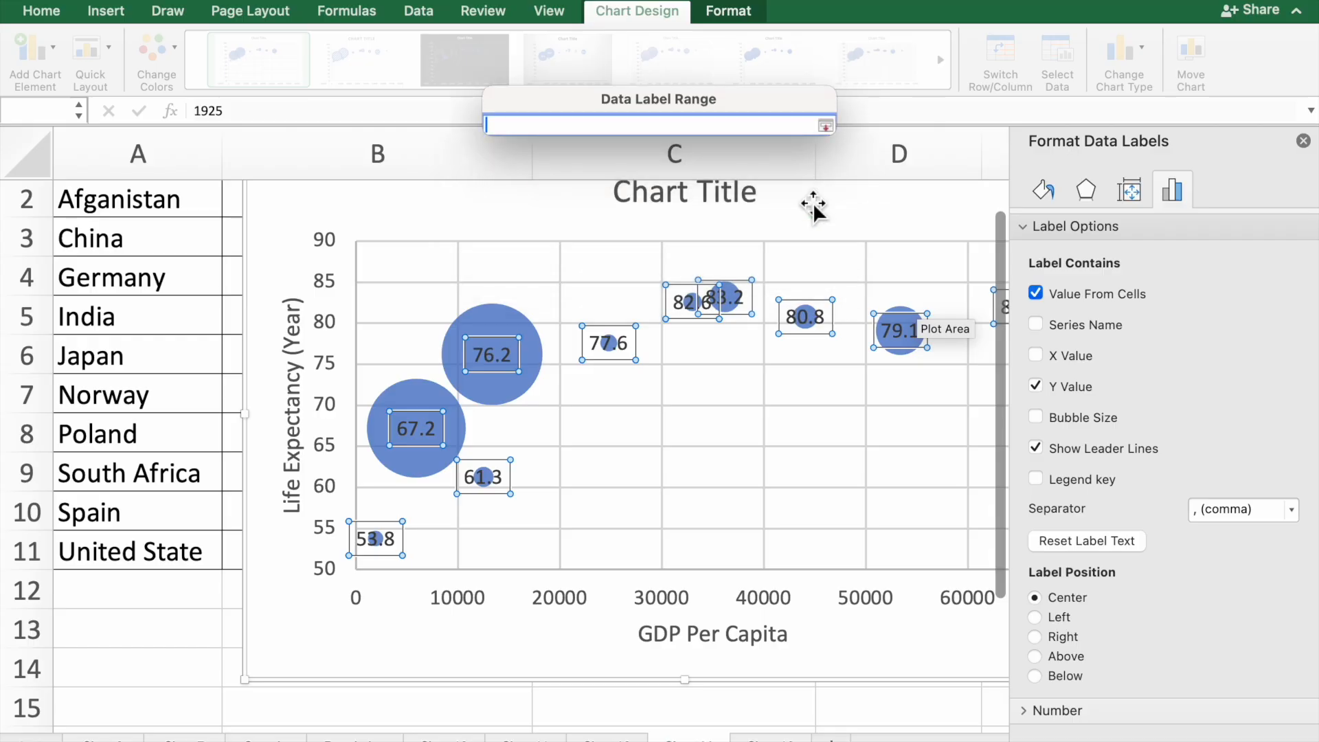
pyautogui.scroll(1, 183, 333)
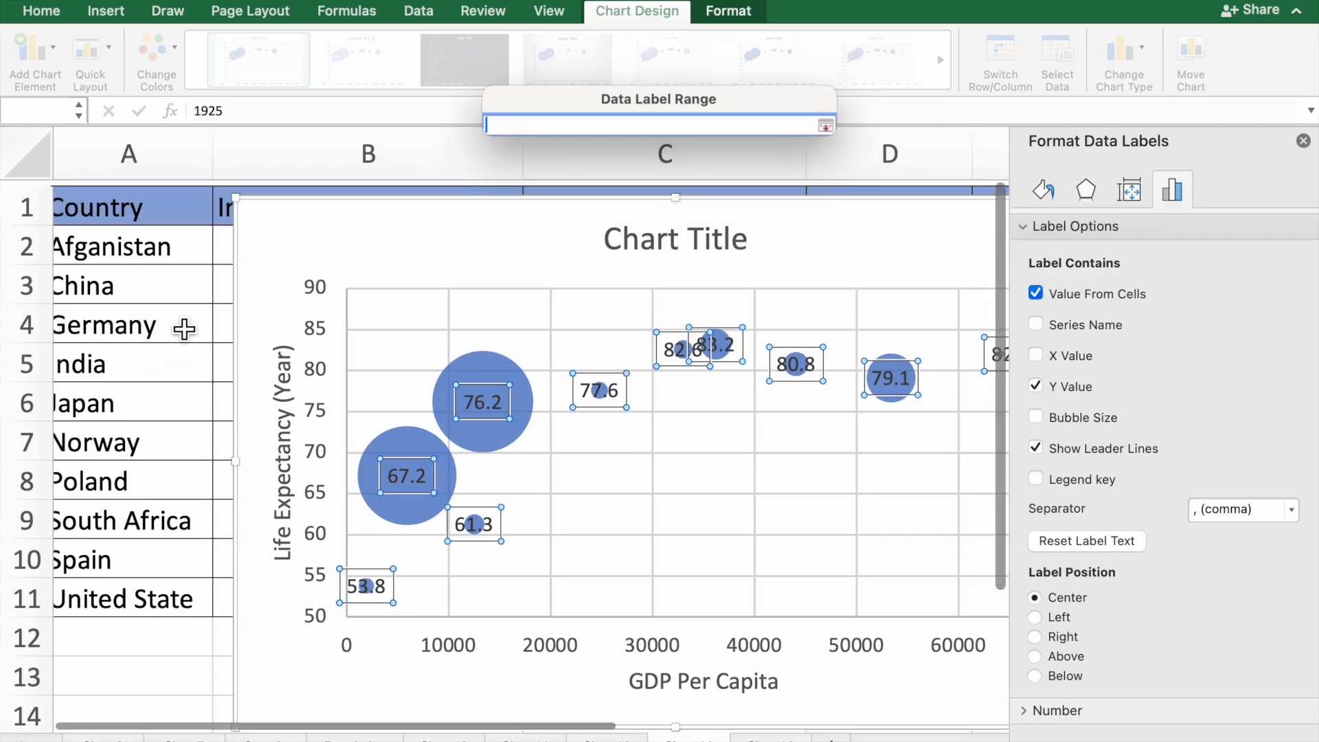
pyautogui.moveTo(182, 251); pyautogui.dragTo(154, 598)
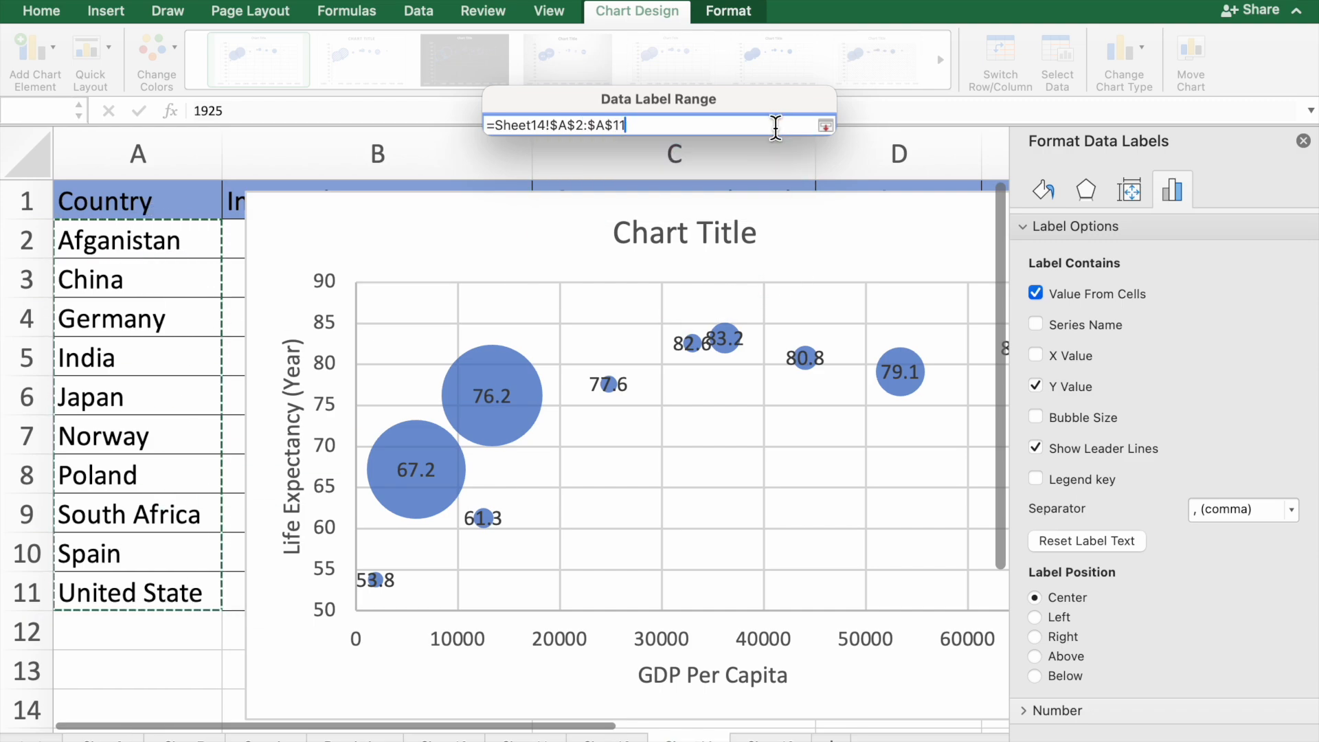
pyautogui.click(826, 126)
pyautogui.click(785, 229)
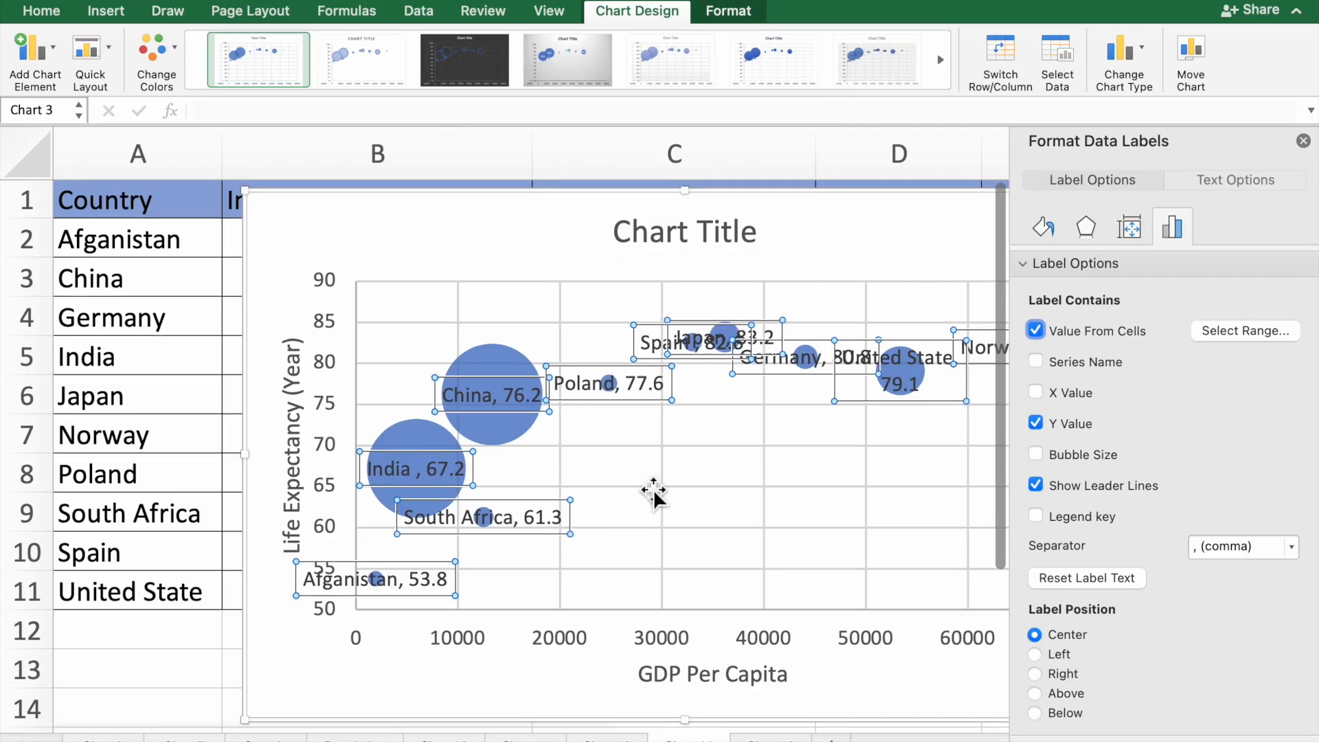
# Remove the Y value and the leader lines from the bubble data labels, keeping only the country names.
pyautogui.scroll(-2, 654, 490)
pyautogui.scroll(1, 639, 489)
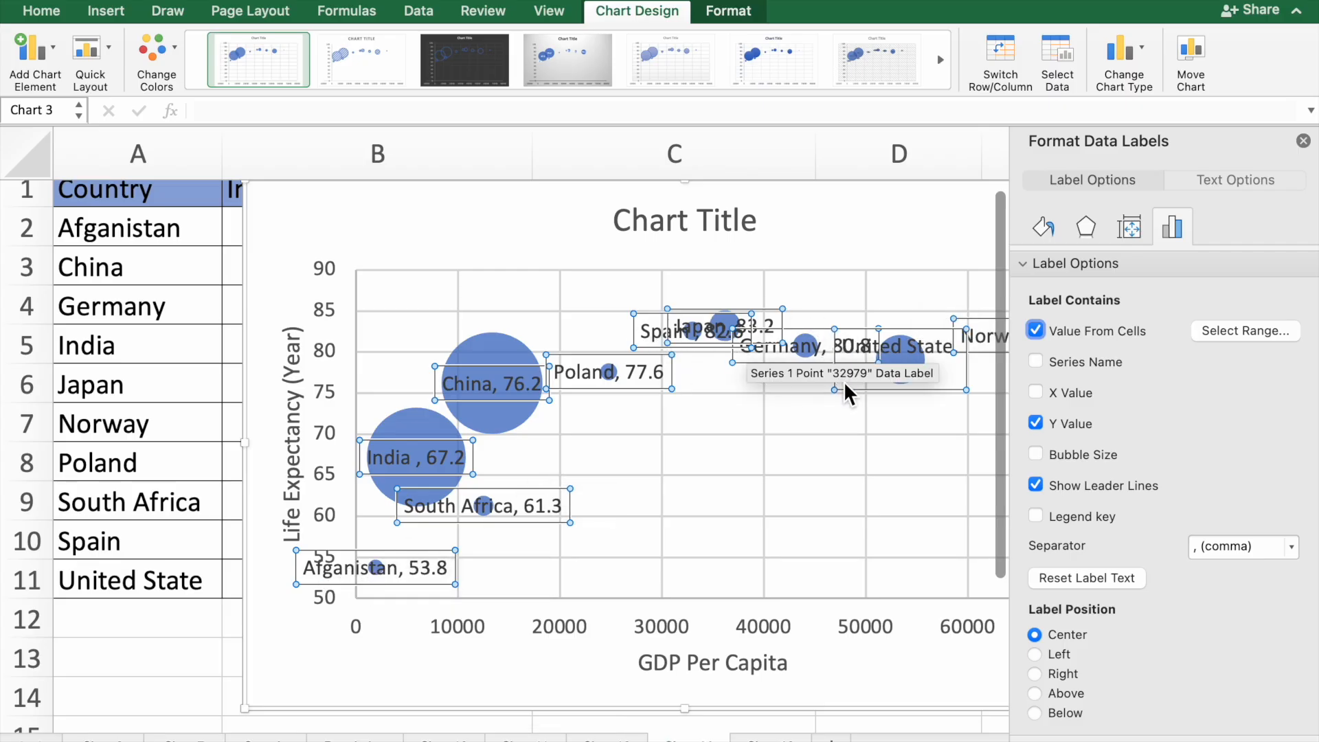
pyautogui.click(1036, 422)
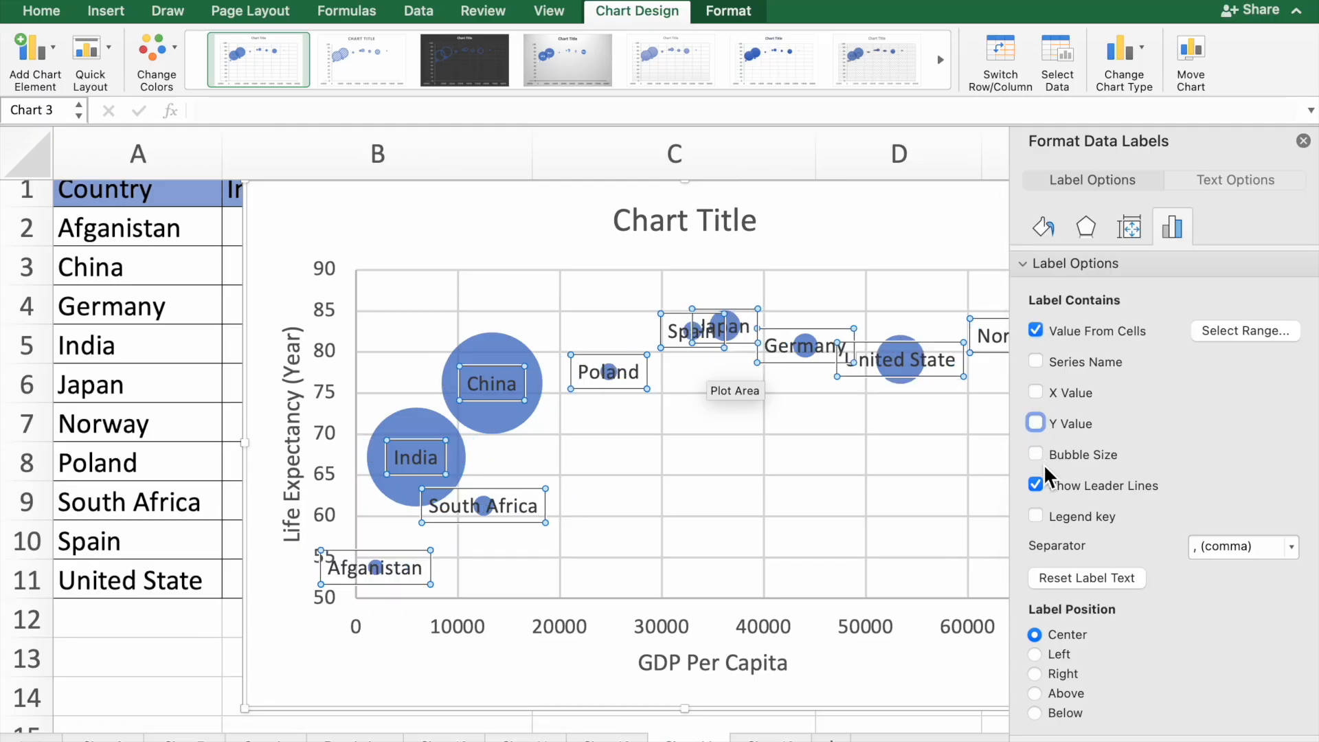
pyautogui.click(1036, 485)
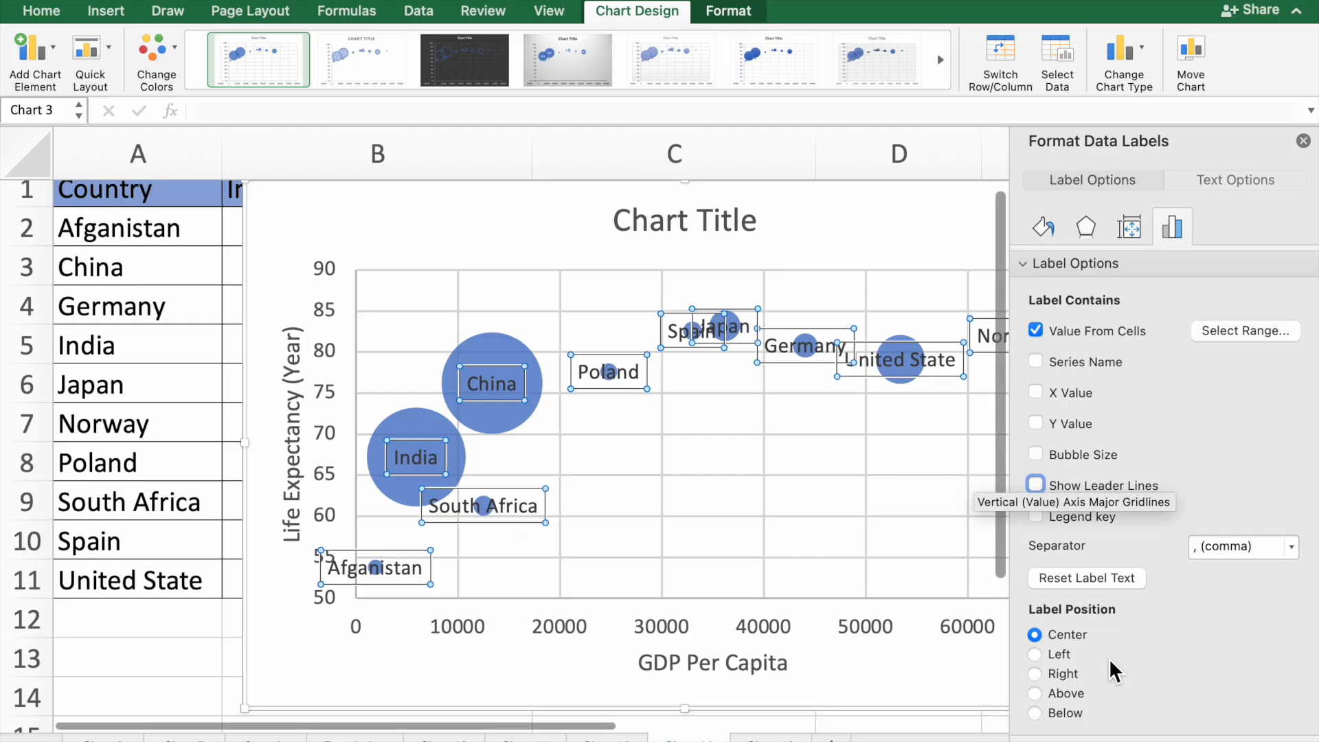
pyautogui.scroll(-1, 1112, 629)
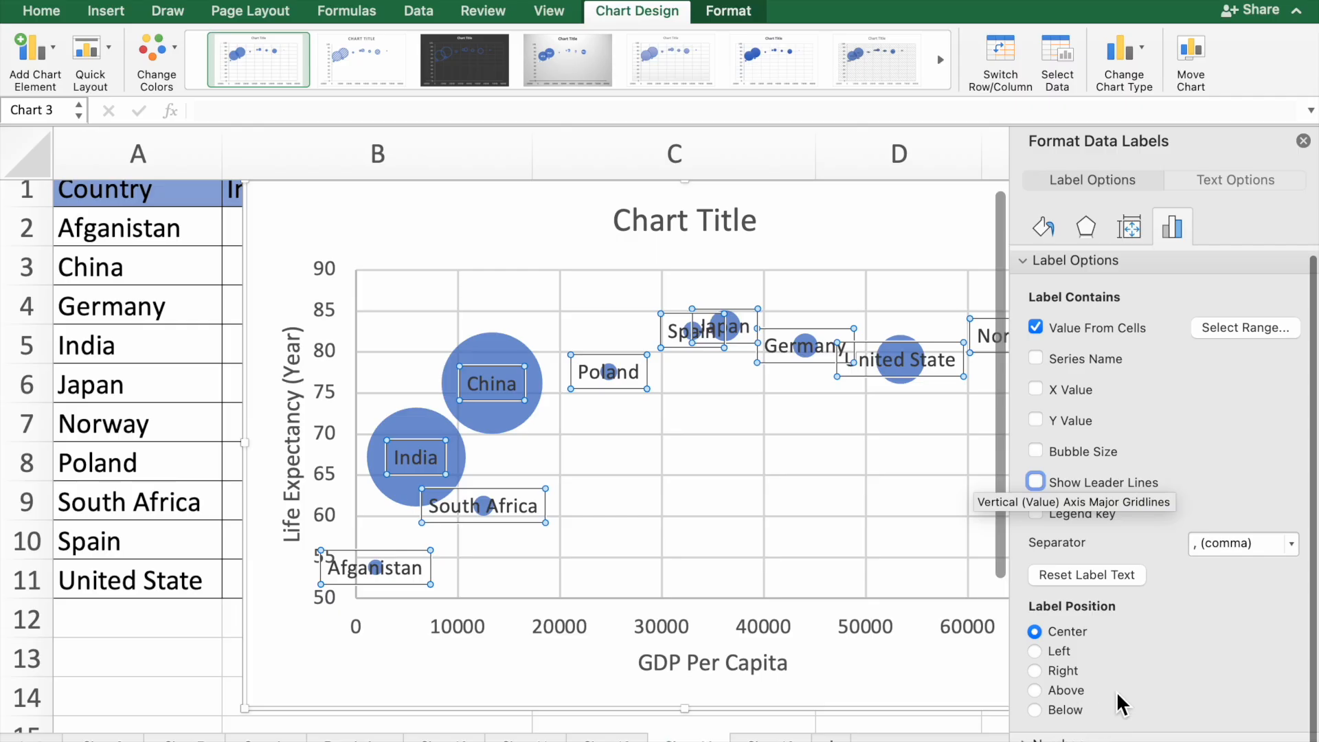
# Move the South Africa and Afganistan data labels off their bubbles to the empty area beside them.
pyautogui.click(472, 509)
pyautogui.moveTo(472, 509); pyautogui.dragTo(579, 527)
pyautogui.moveTo(391, 569); pyautogui.dragTo(499, 571)
pyautogui.doubleClick(488, 571)
pyautogui.click(613, 562)
# Reposition the Poland, Spain and Japan data labels above their bubbles so they no longer overlap.
pyautogui.moveTo(630, 373); pyautogui.dragTo(623, 335)
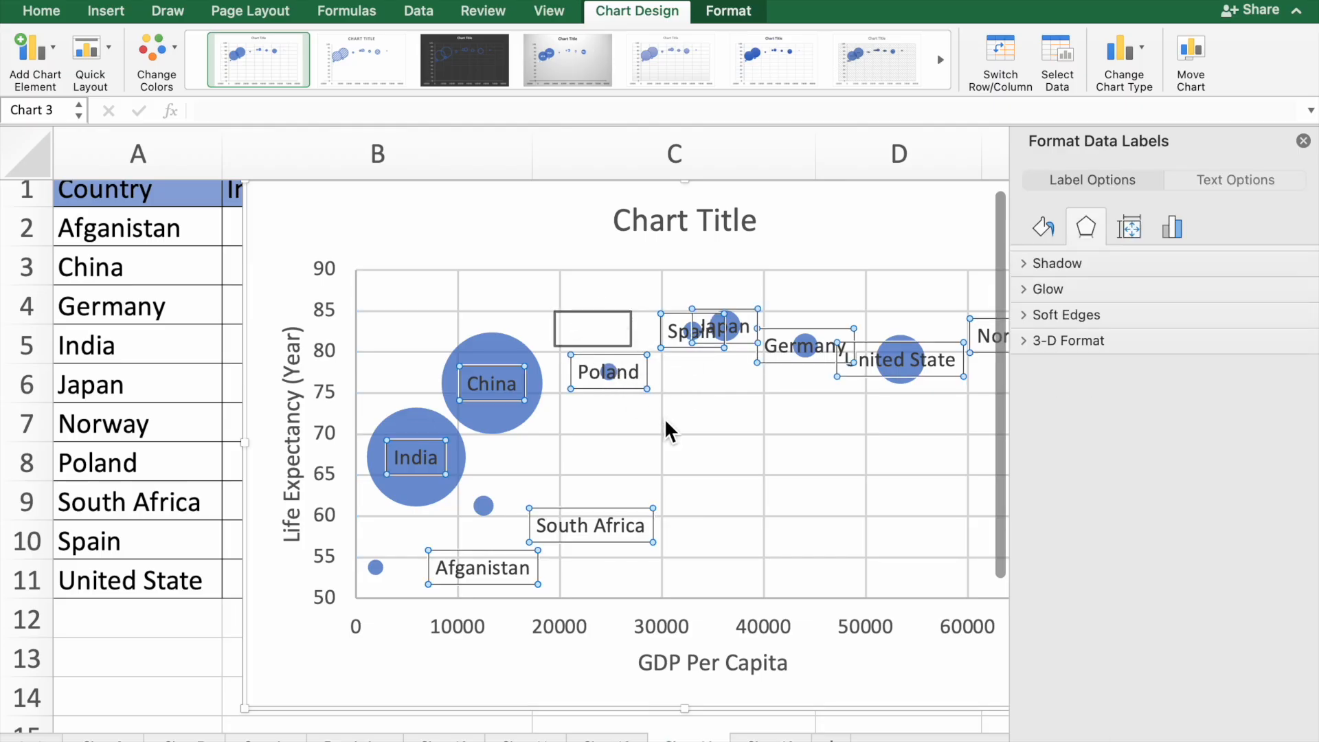
pyautogui.click(649, 390)
pyautogui.click(636, 378)
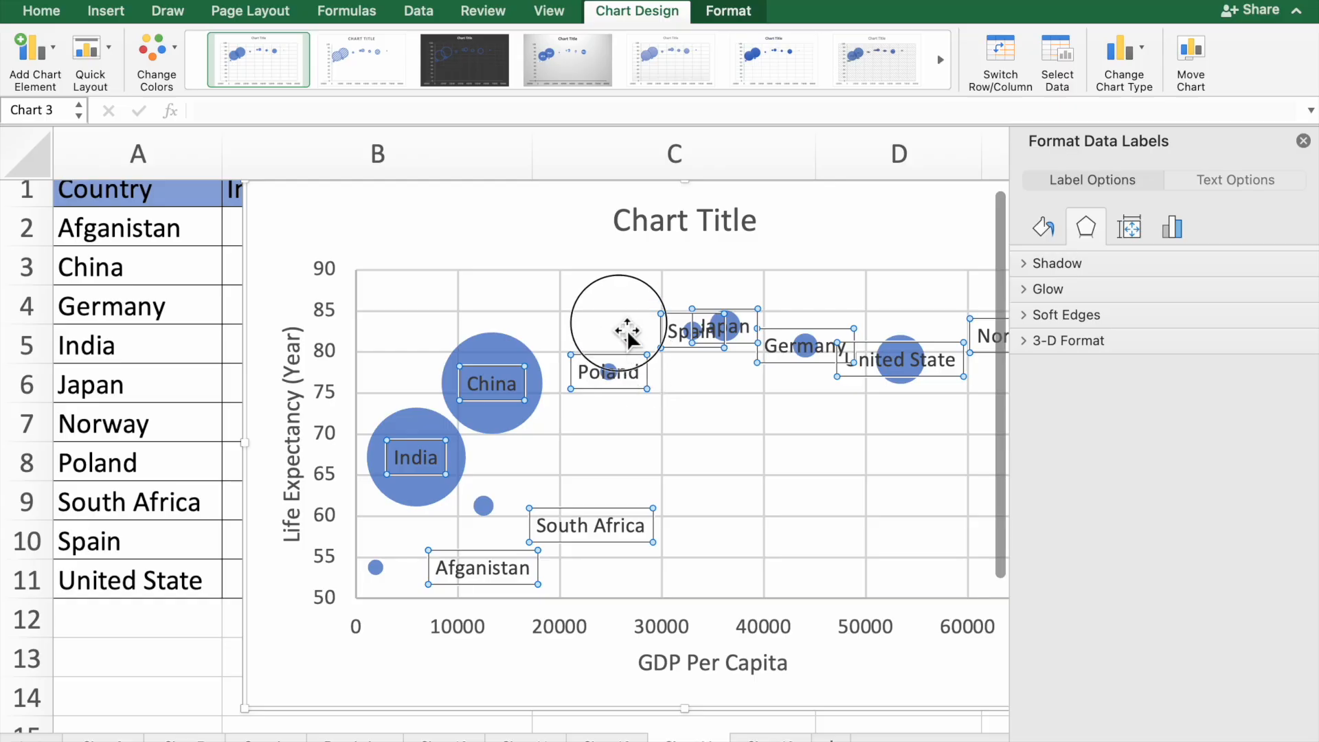
pyautogui.moveTo(618, 340); pyautogui.dragTo(604, 290)
pyautogui.moveTo(696, 331); pyautogui.dragTo(686, 294)
pyautogui.moveTo(742, 335); pyautogui.dragTo(787, 289)
# Place the Germany, United State and Norway labels below their bubbles and the Afganistan label right beside its bubble.
pyautogui.moveTo(819, 351); pyautogui.dragTo(803, 383)
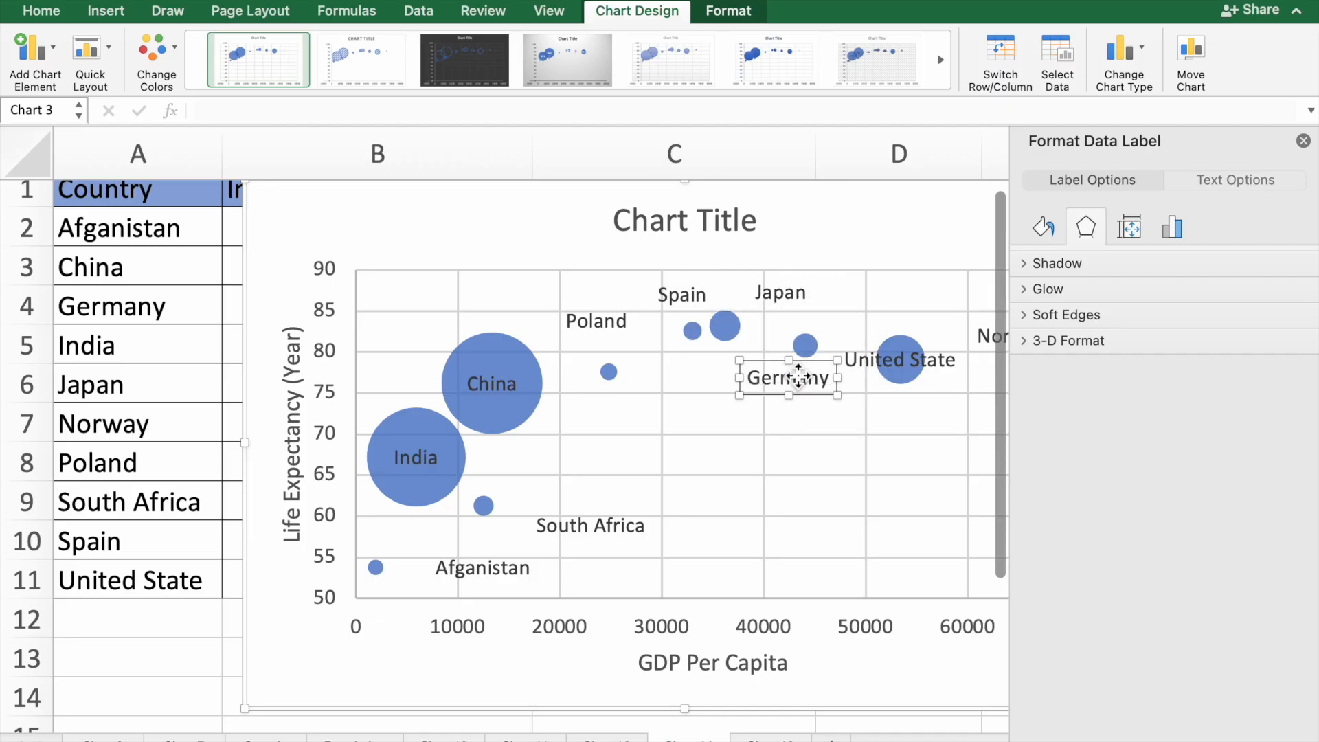
pyautogui.moveTo(909, 377); pyautogui.dragTo(907, 422)
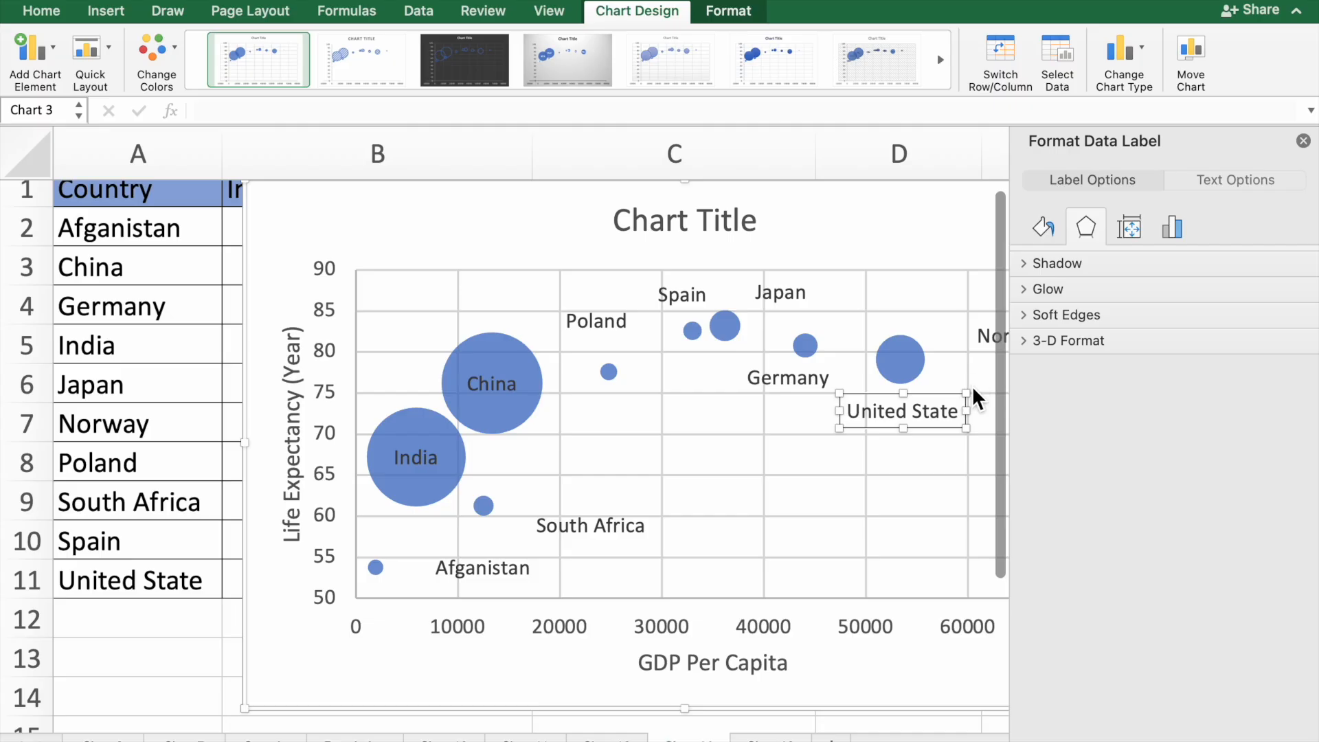
pyautogui.hscroll(1, 930, 477)
pyautogui.hscroll(3, 930, 477)
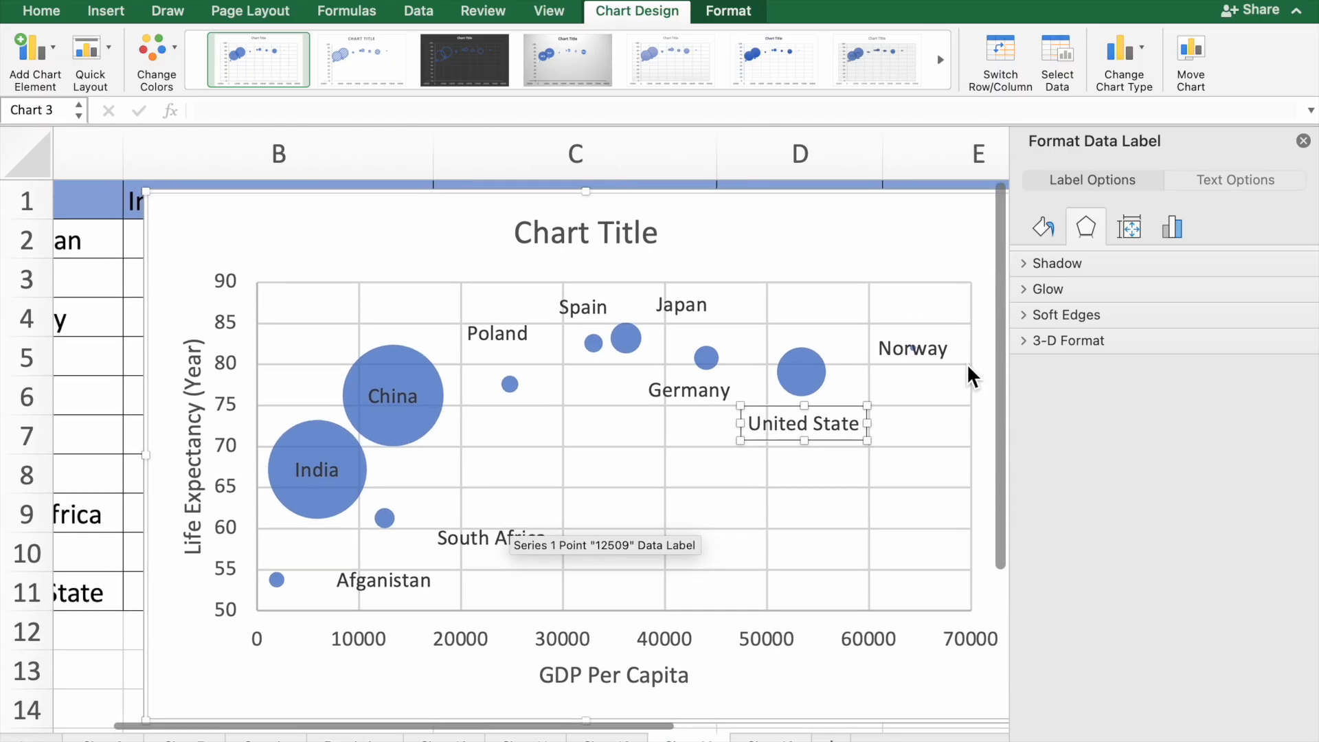
pyautogui.click(928, 351)
pyautogui.moveTo(928, 352); pyautogui.dragTo(932, 388)
pyautogui.hscroll(-3, 765, 516)
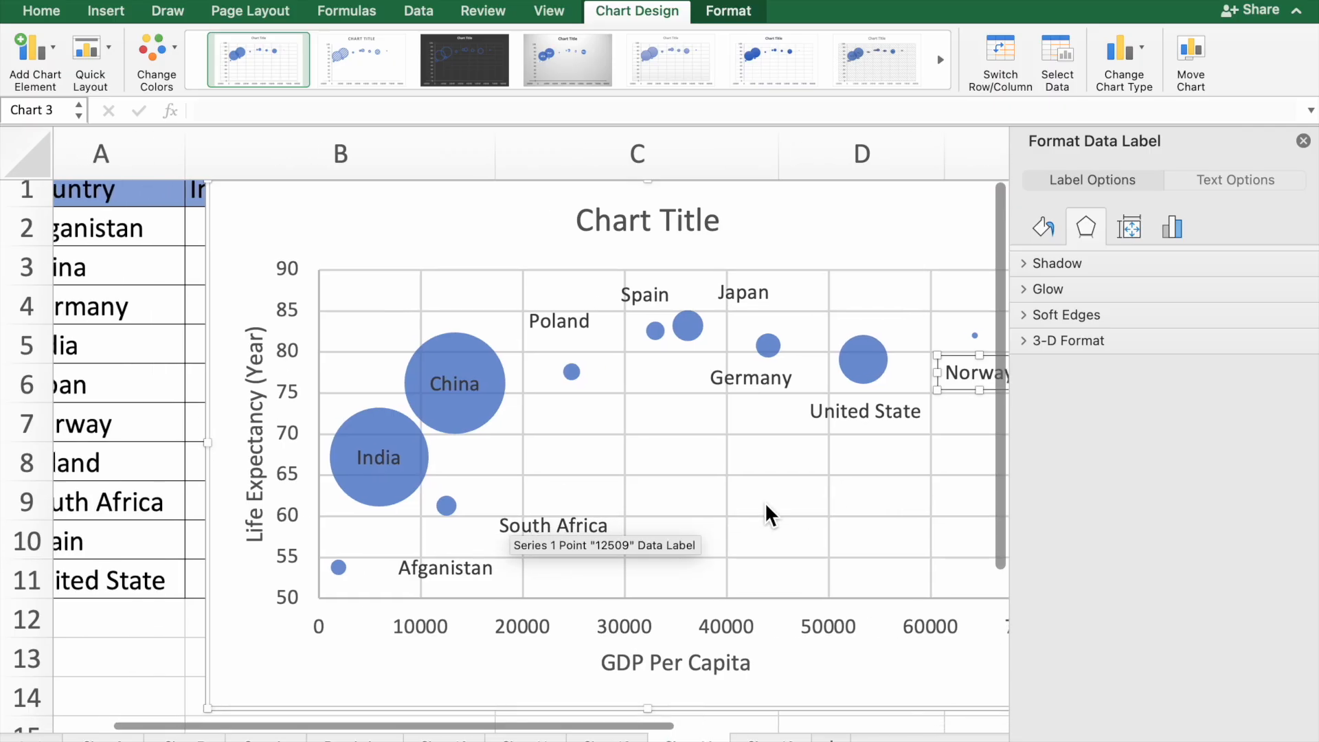
pyautogui.moveTo(473, 584); pyautogui.dragTo(428, 582)
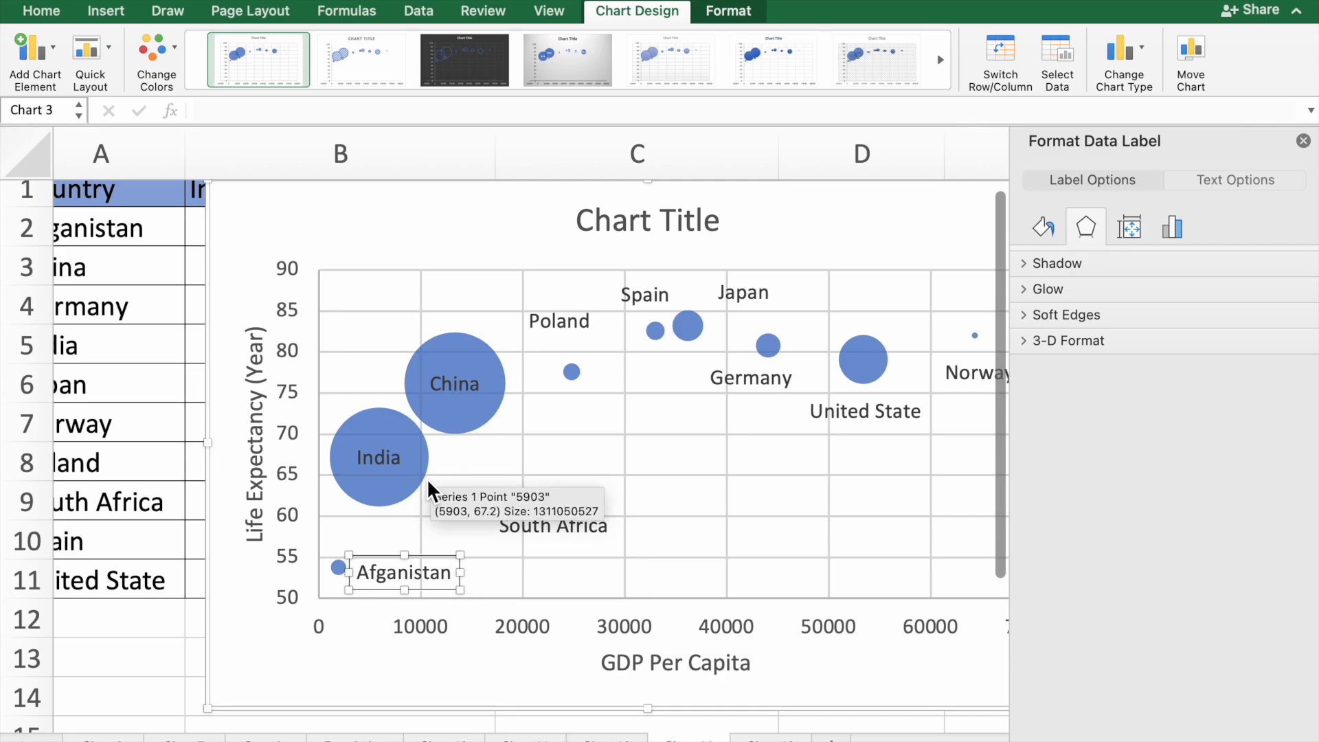
# Select only the India bubble and look through its fill, effects and series formatting options.
pyautogui.click(381, 435)
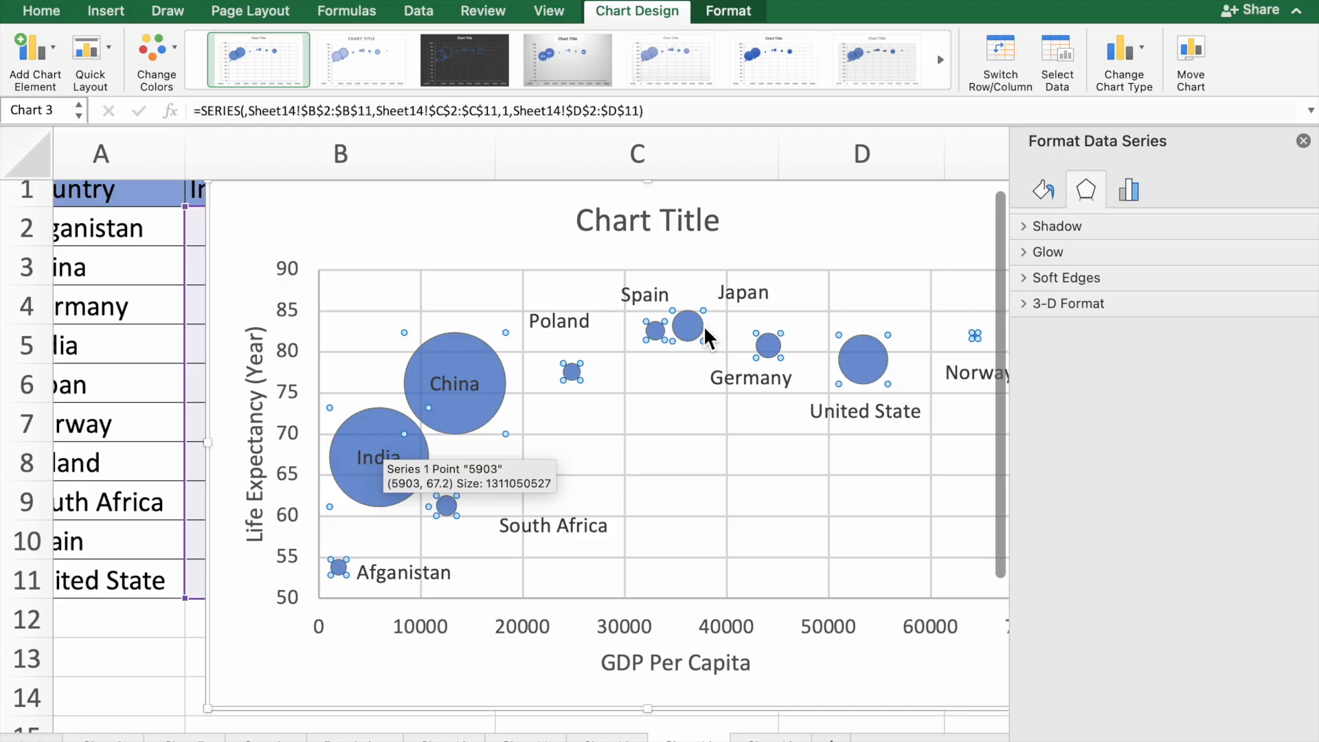
pyautogui.click(371, 437)
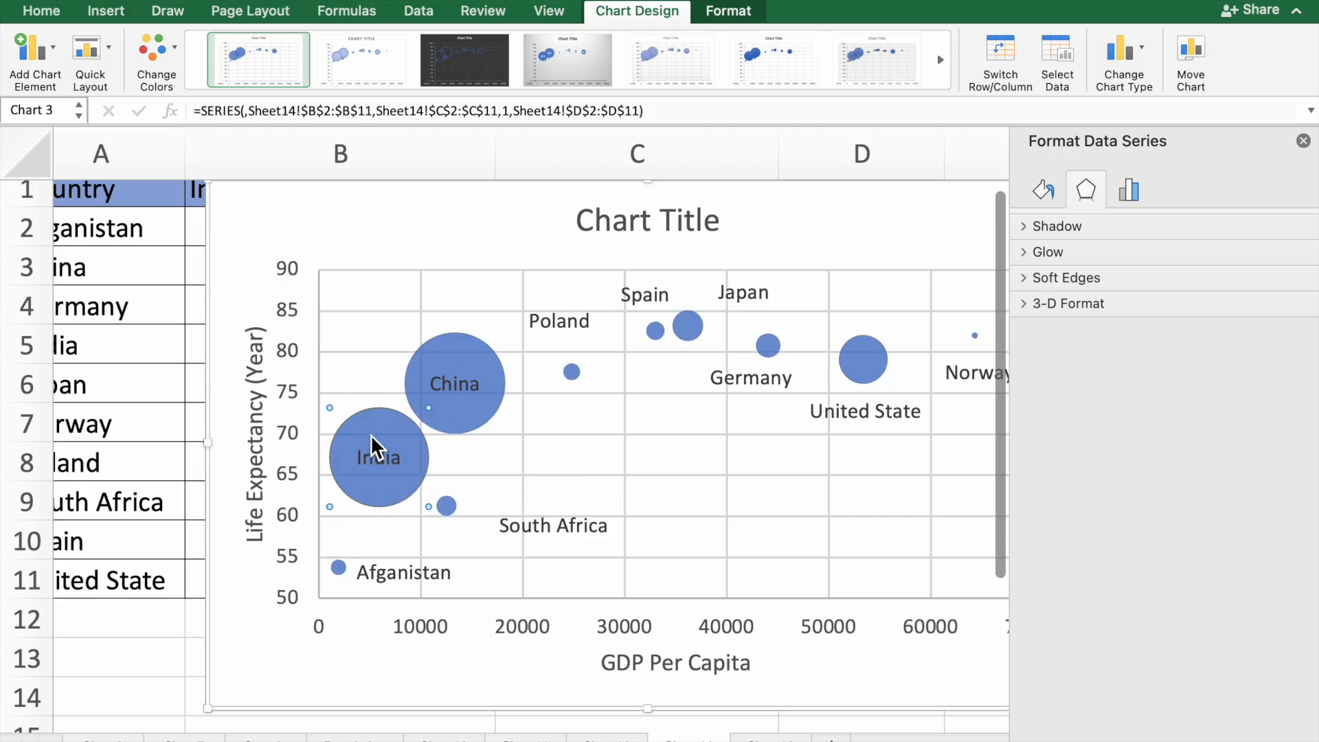
pyautogui.rightClick(371, 445)
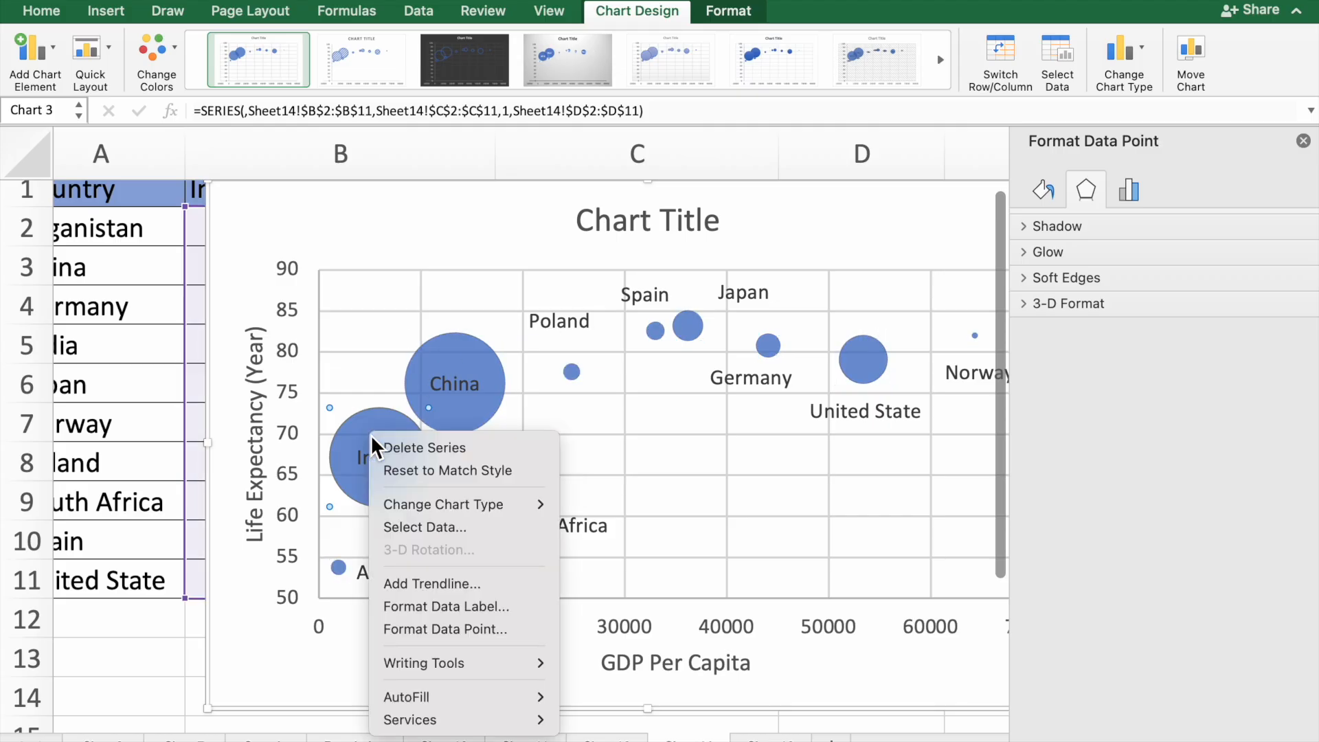
pyautogui.press('Escape')
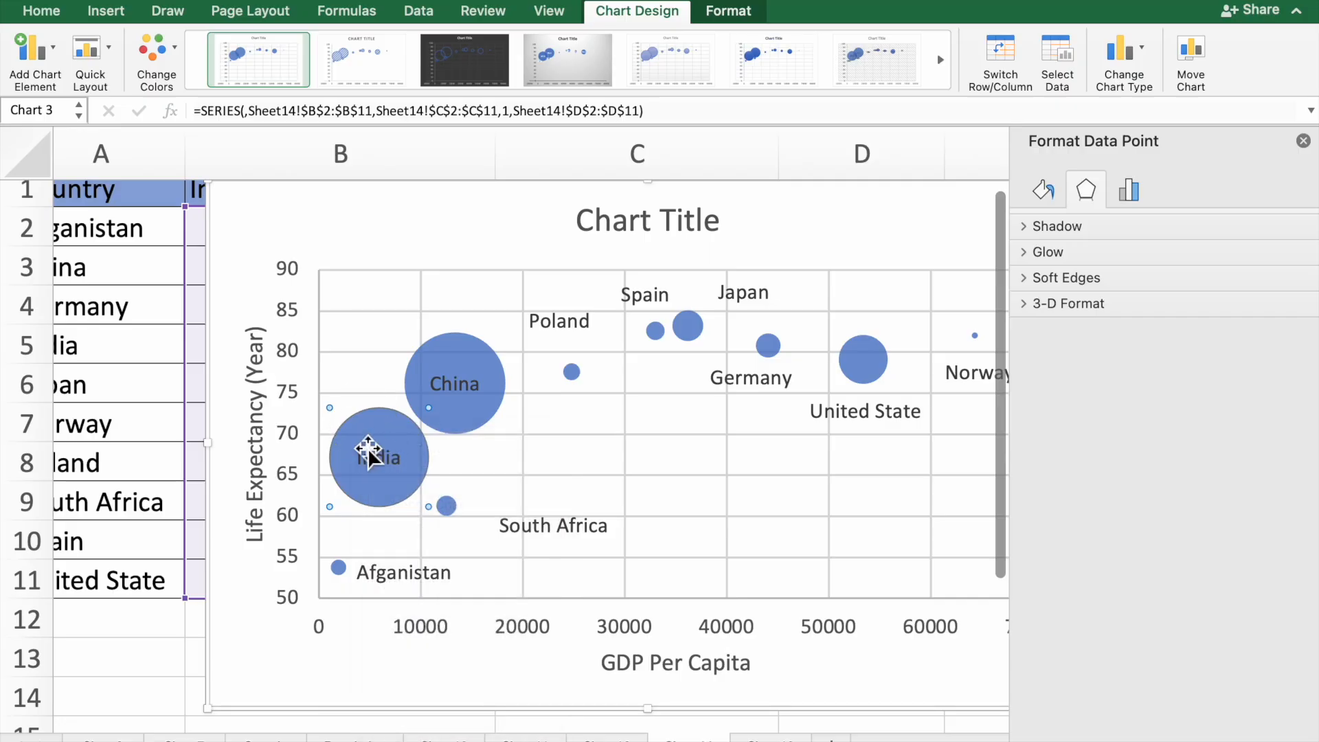
pyautogui.moveTo(393, 469)
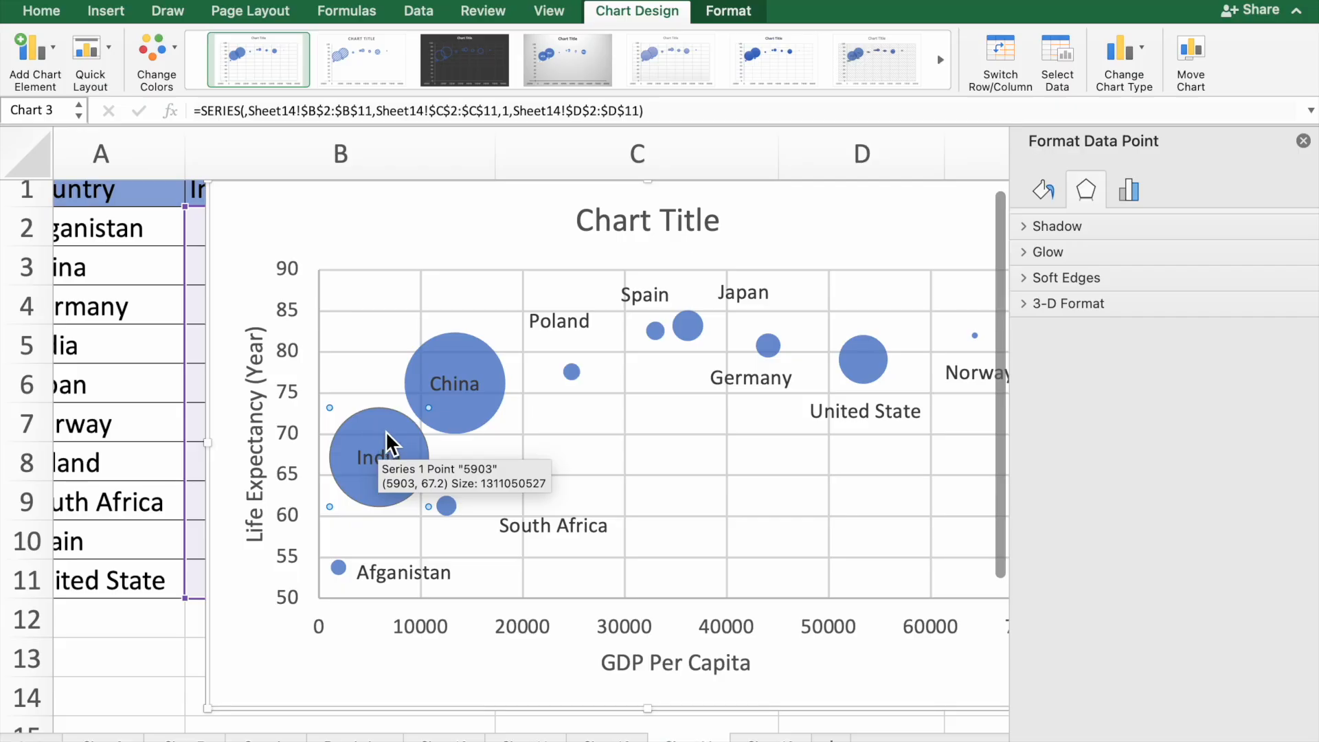
pyautogui.click(1046, 191)
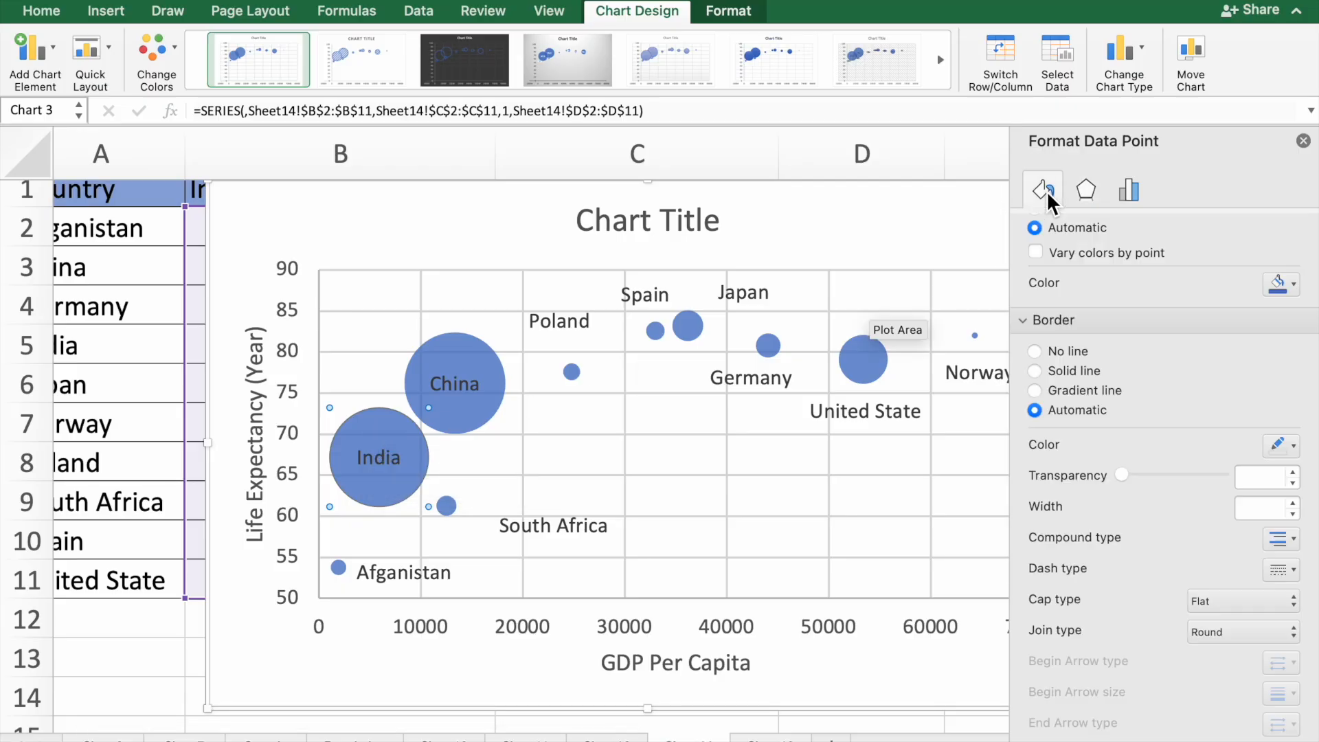
pyautogui.click(1085, 191)
pyautogui.click(1140, 187)
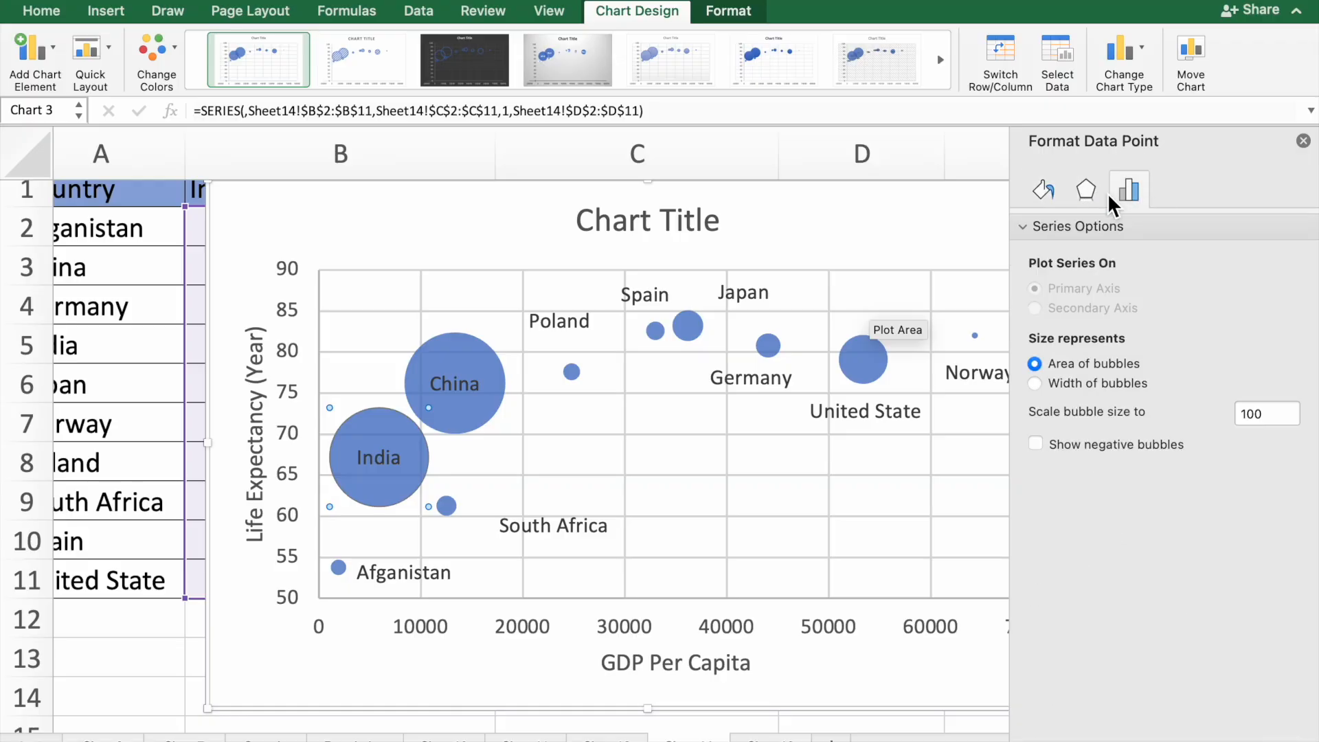
pyautogui.click(1044, 189)
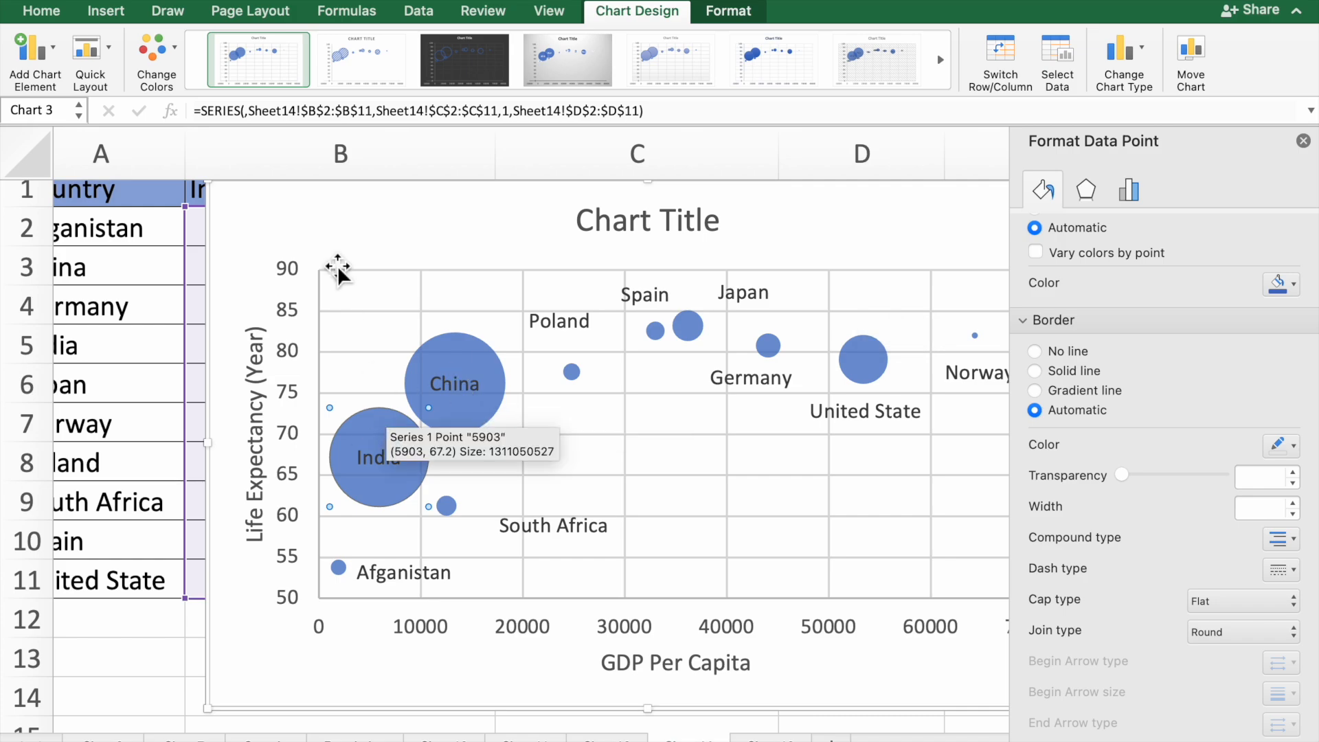
# Fill the India bubble with standard red, then select the China bubble and close the data point formatting options.
pyautogui.click(726, 11)
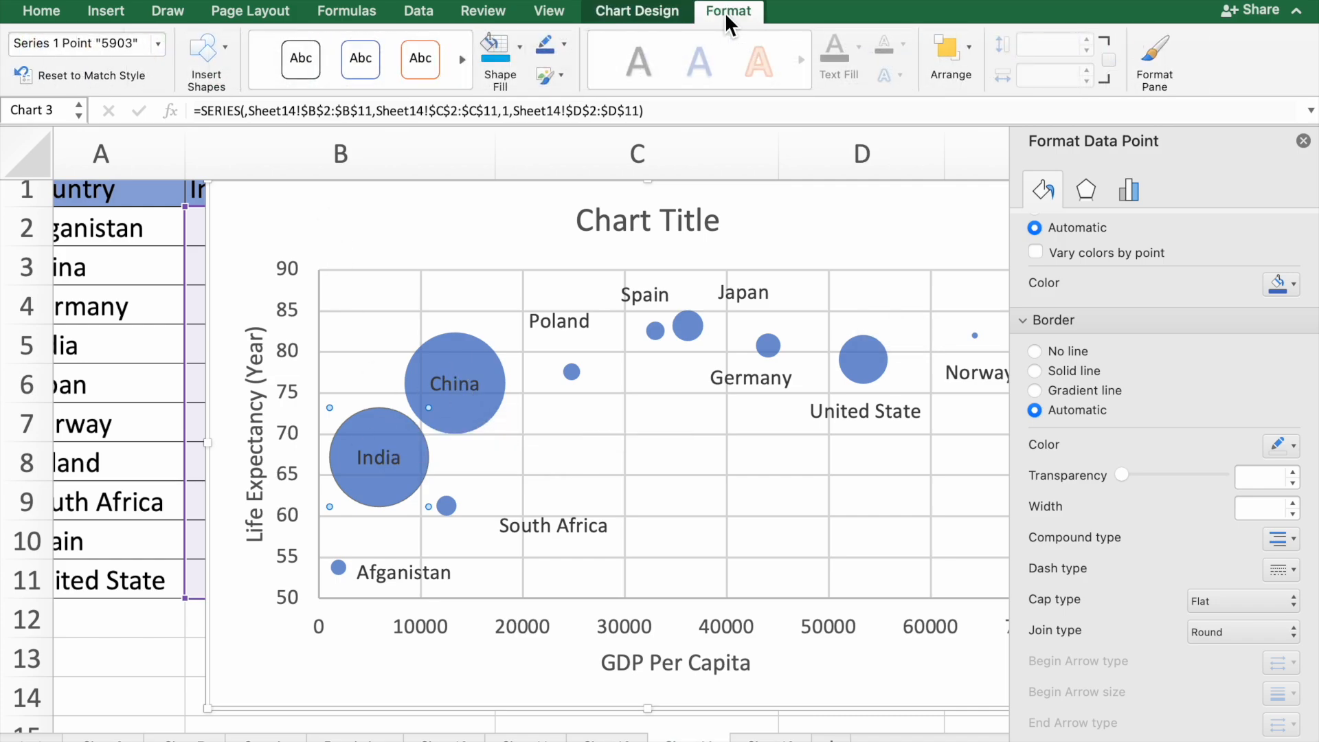
pyautogui.click(520, 47)
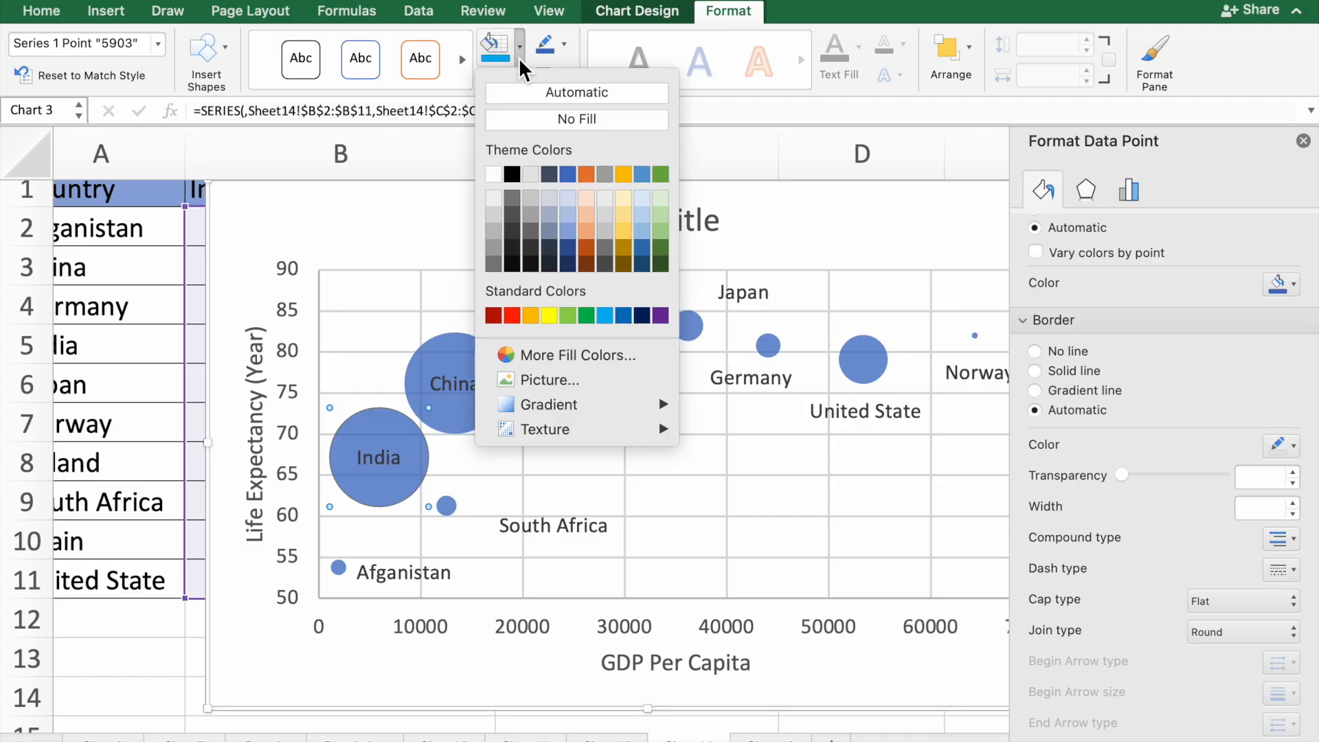
pyautogui.click(513, 317)
pyautogui.click(476, 355)
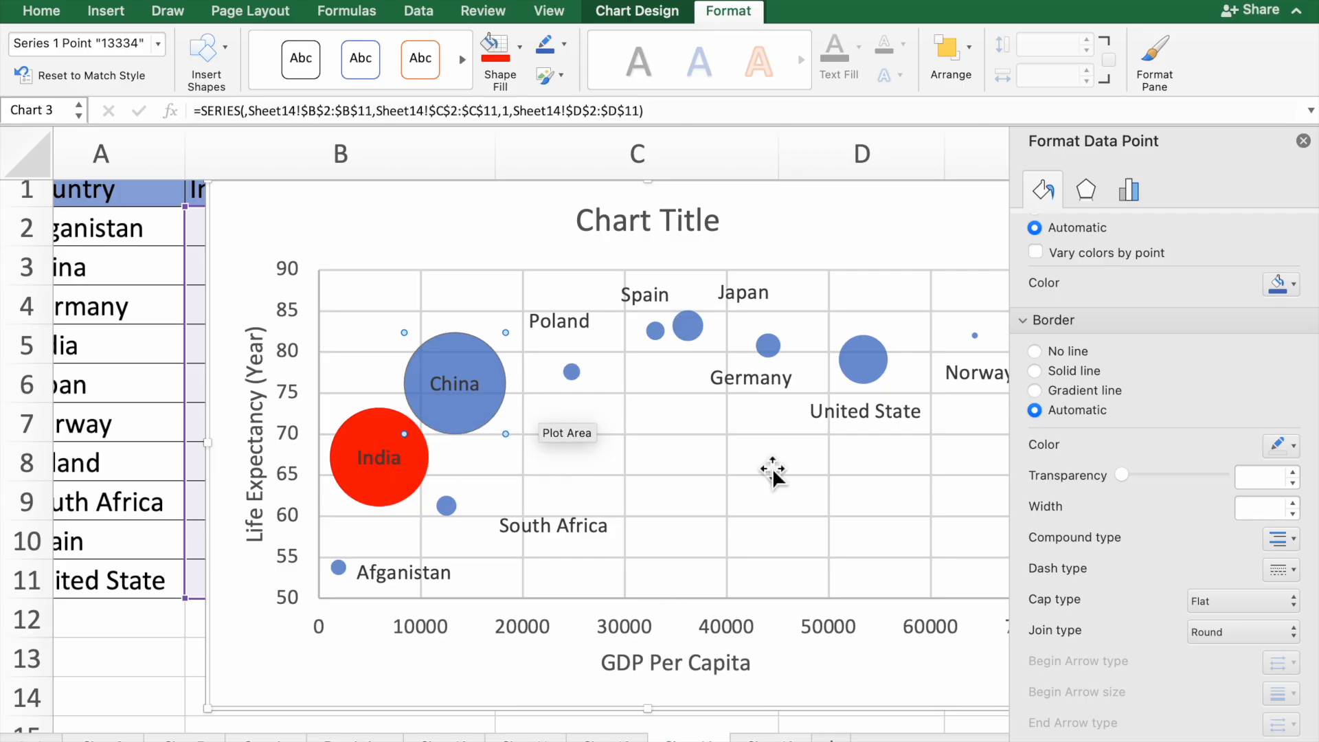
pyautogui.click(1304, 142)
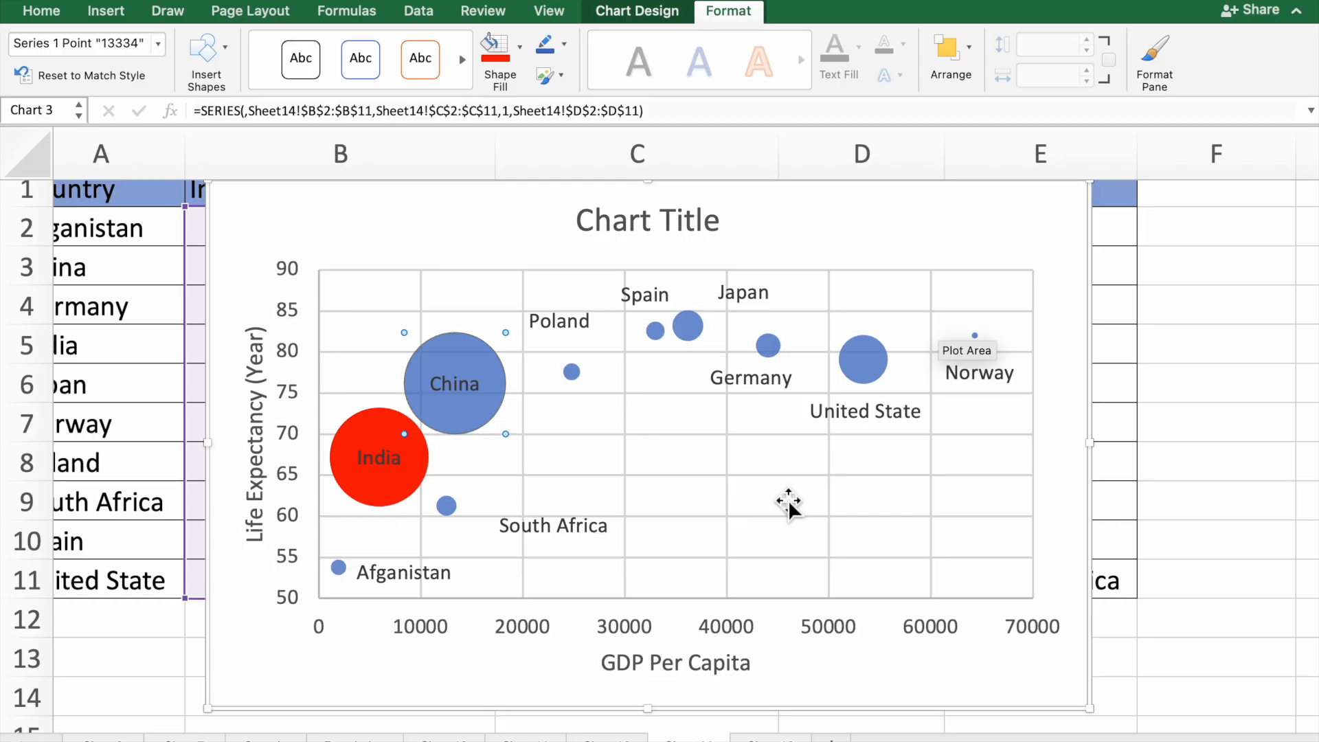